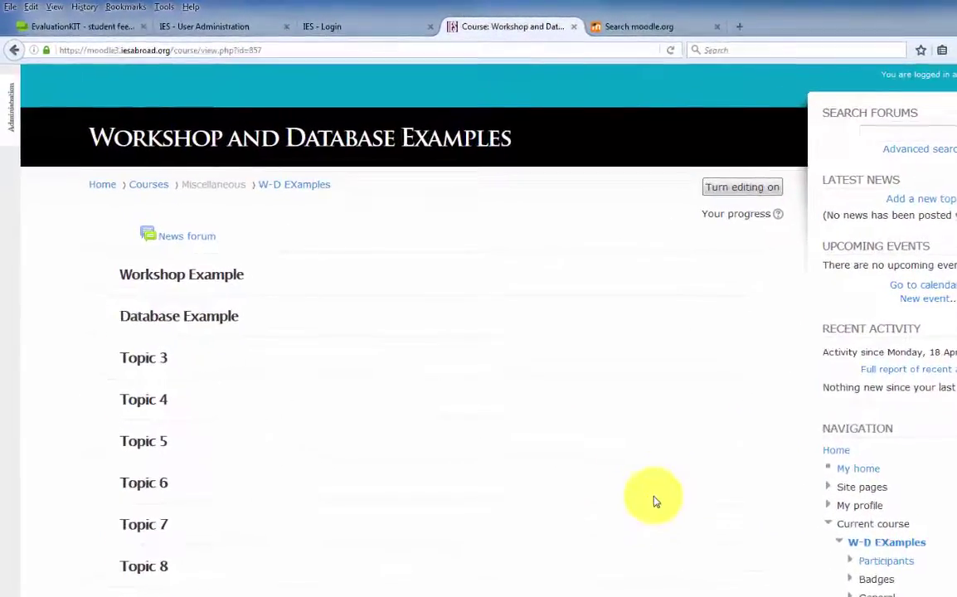
Turn editing on and add a Database activity to the Database Example section
click(748, 188)
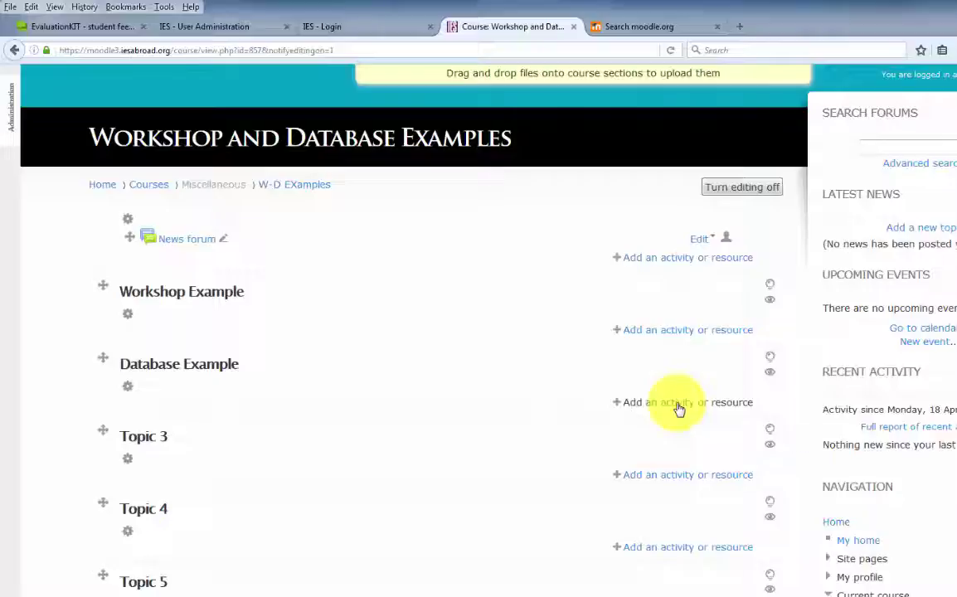
click(678, 404)
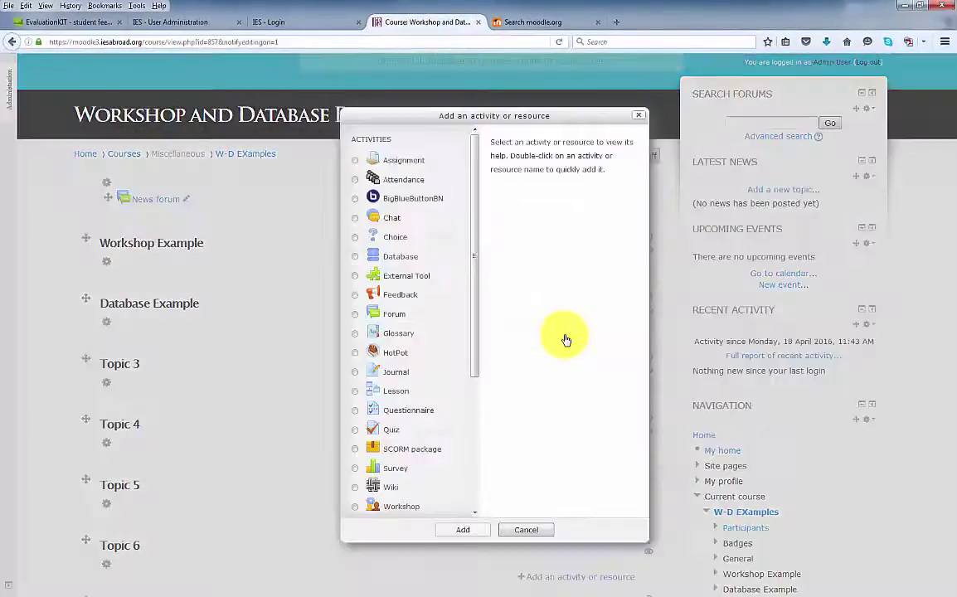
click(355, 257)
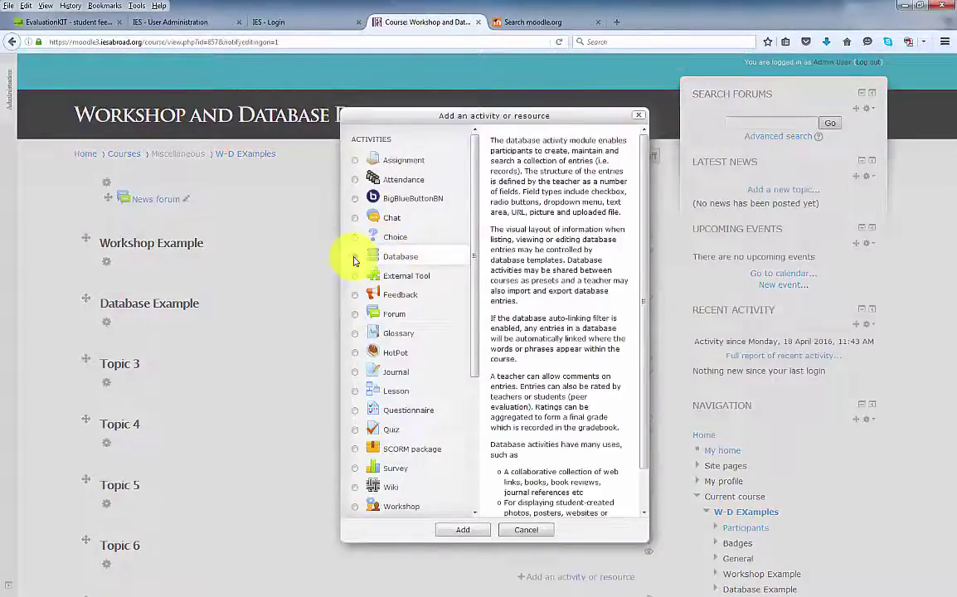
click(463, 531)
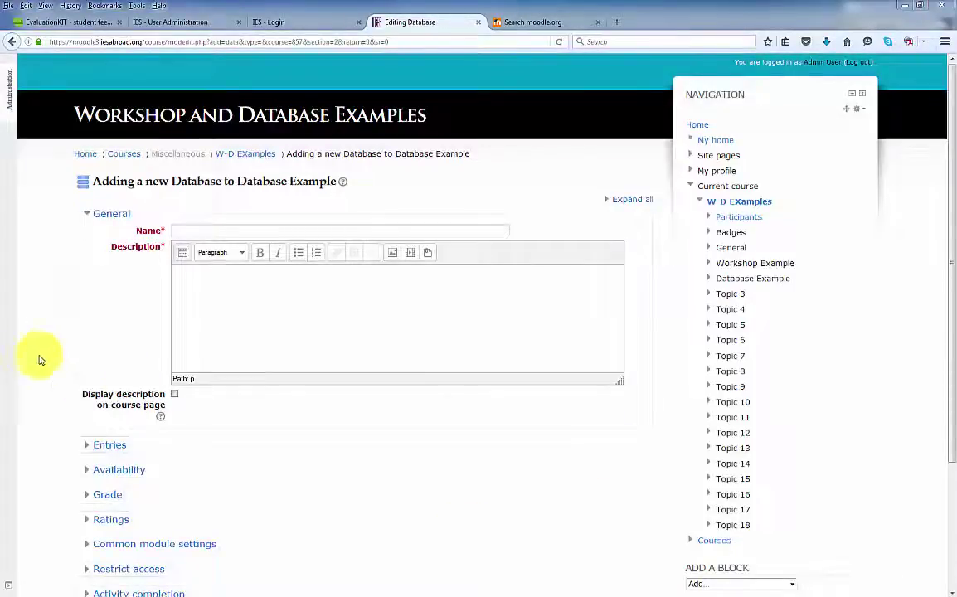
Paste 'Granada Cuisine' as name and description, and display the description on the course page
right_click(186, 229)
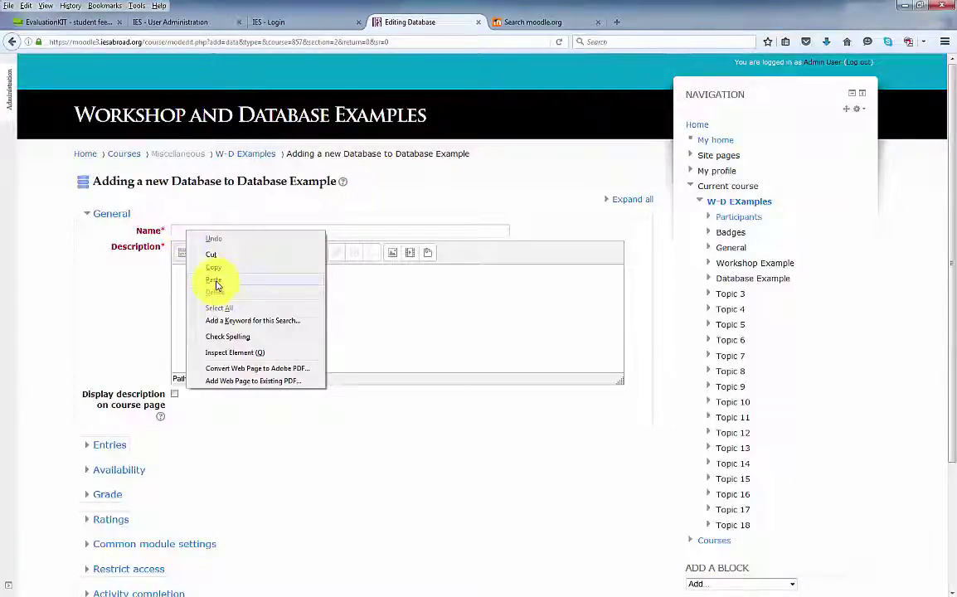
click(214, 281)
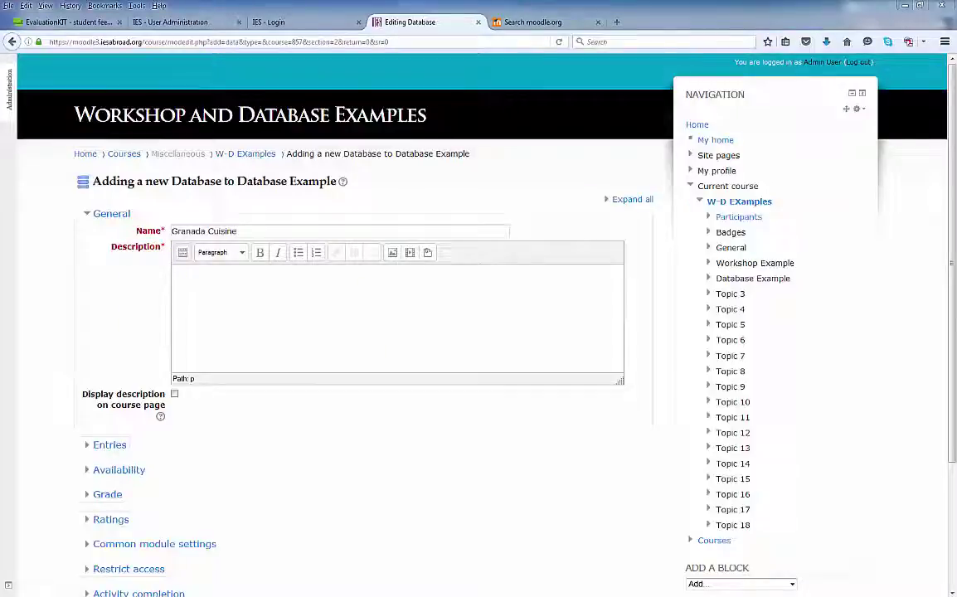
click(182, 274)
text(Granada Cuisine)
scroll(211, 280, down, 3)
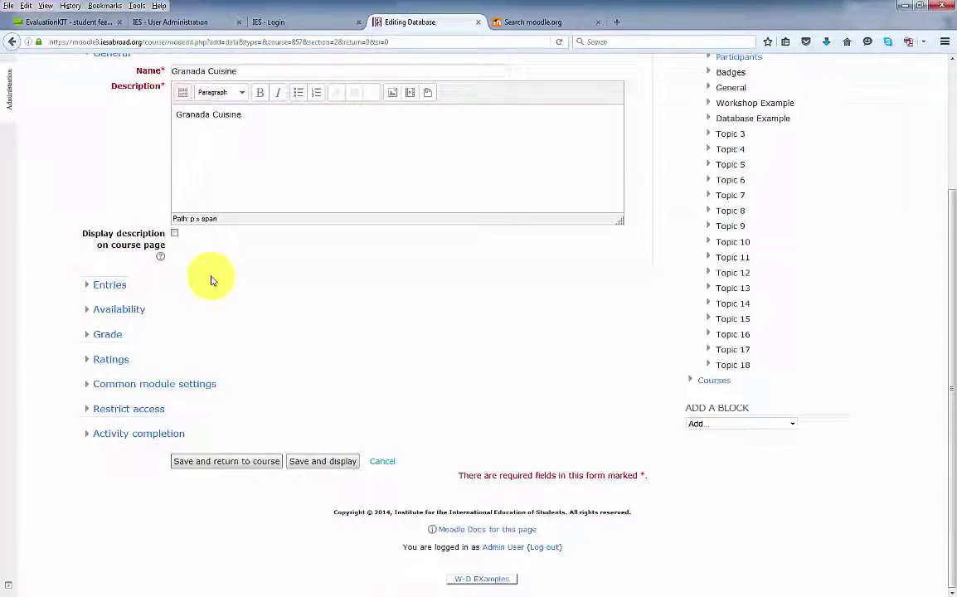
click(174, 233)
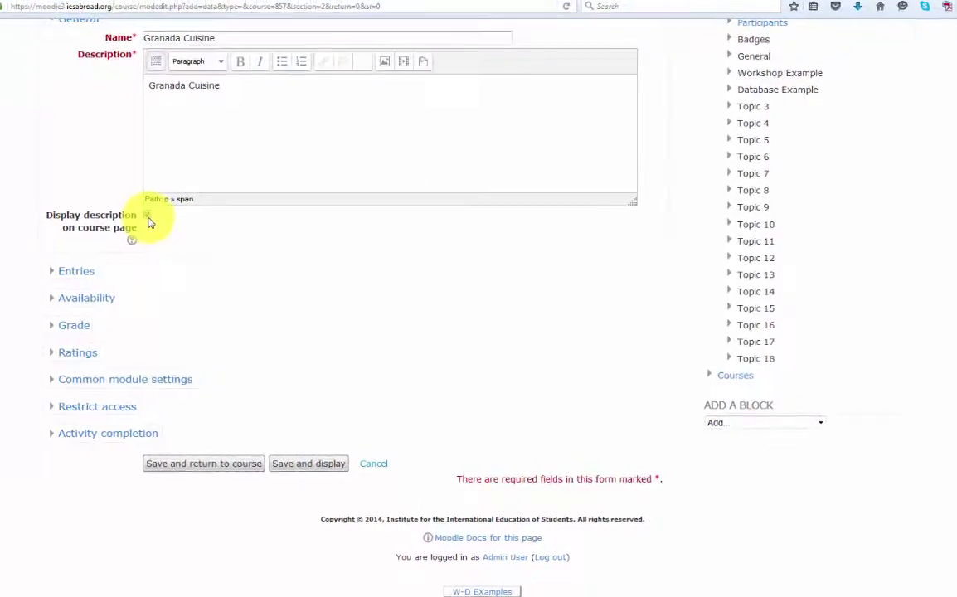
In the Entries settings, allow comments and require 1 entry for completion
click(76, 270)
scroll(331, 403, down, 3)
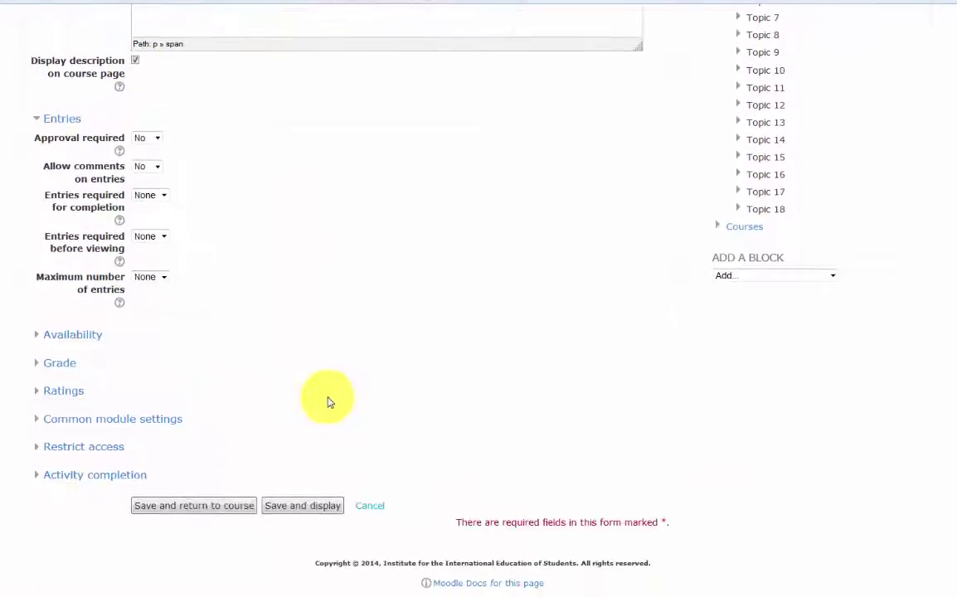
scroll(320, 386, down, 1)
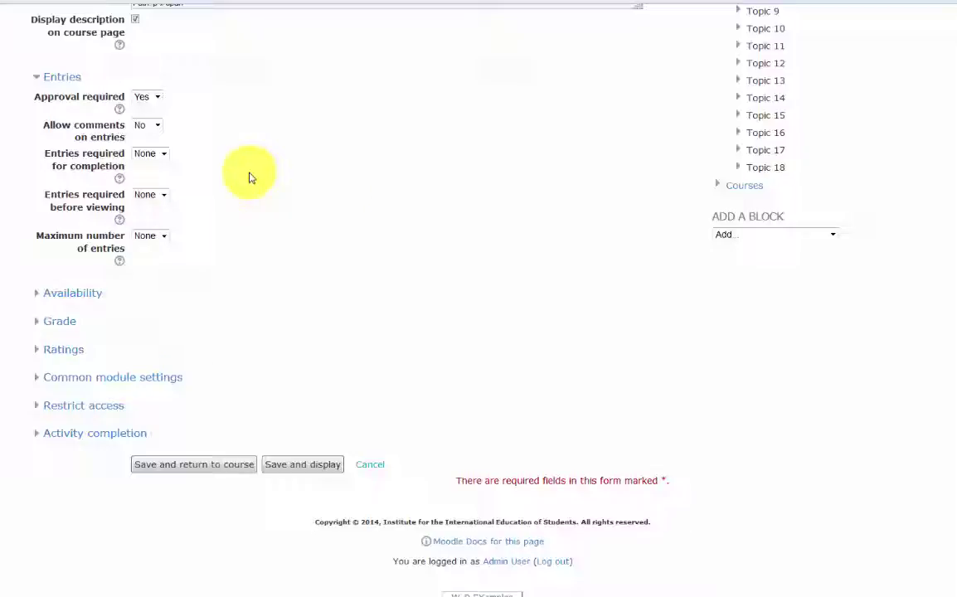
click(154, 125)
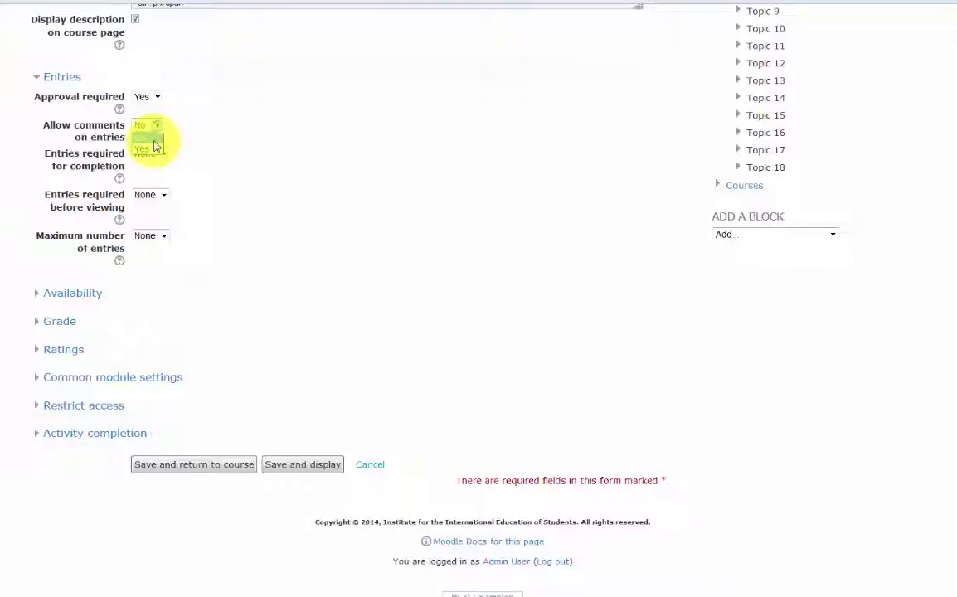
click(150, 152)
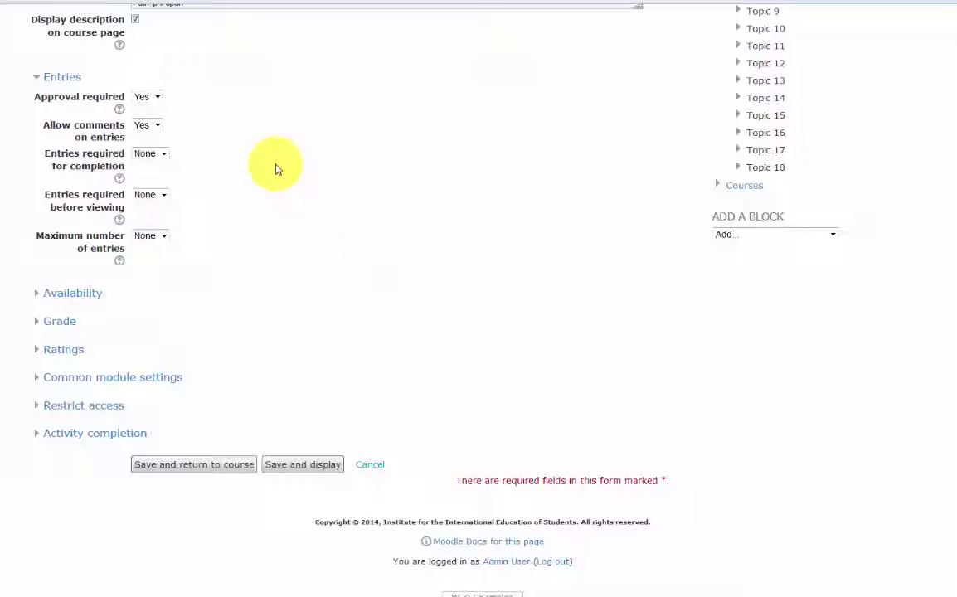
click(163, 152)
click(148, 179)
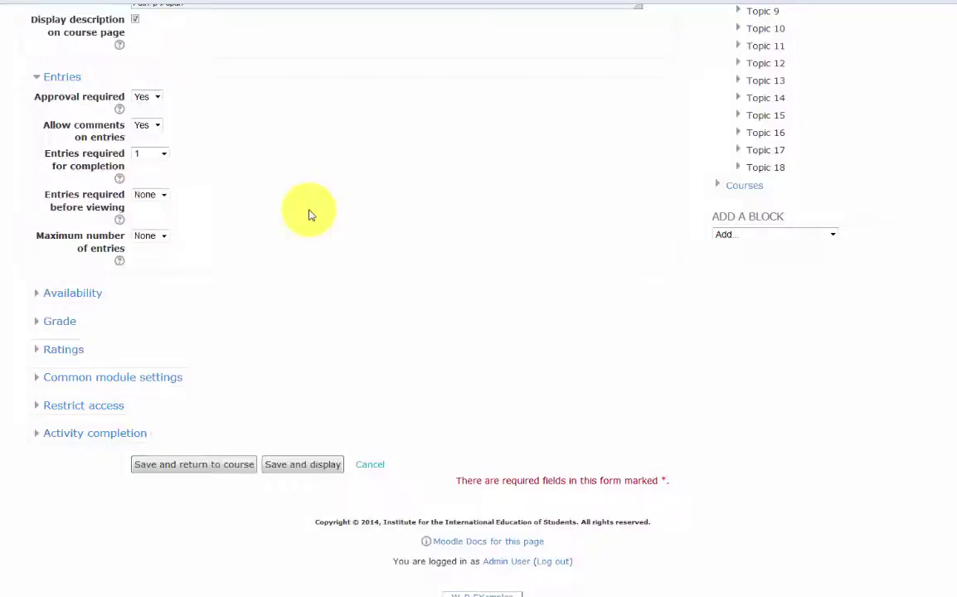
Require 1 entry before viewing others' entries and limit each student to a maximum of 1
click(119, 219)
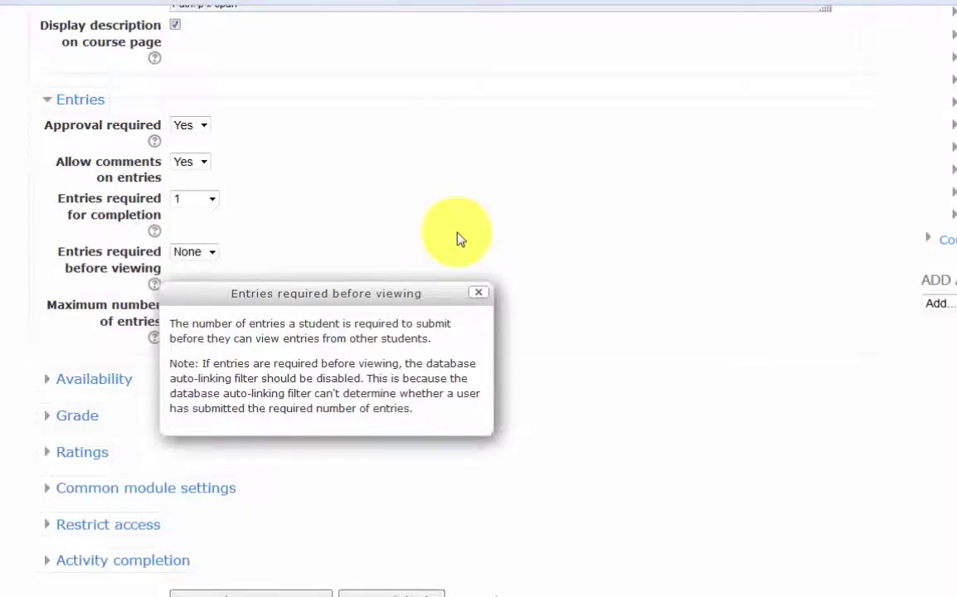
click(478, 291)
click(195, 251)
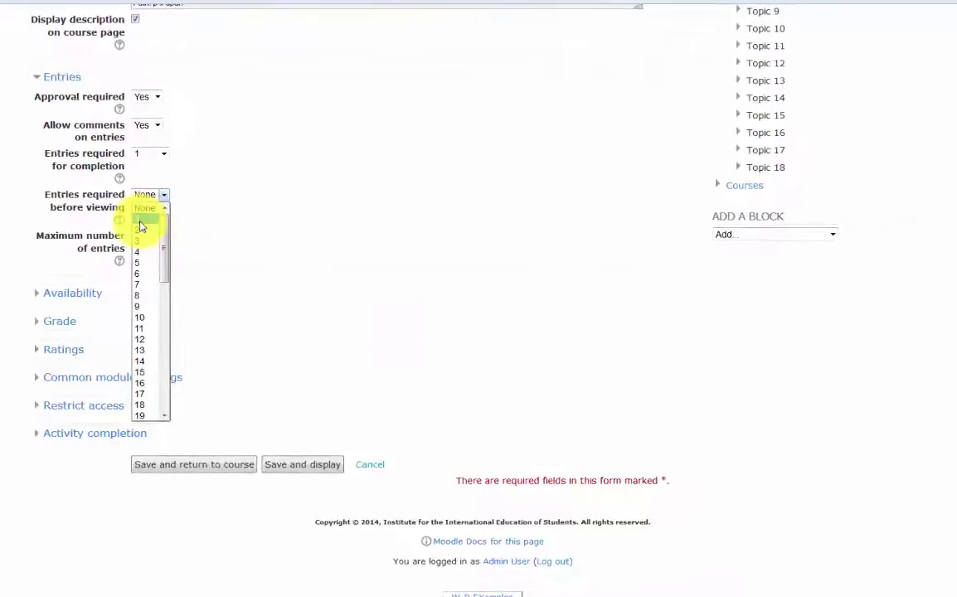
click(166, 215)
click(128, 262)
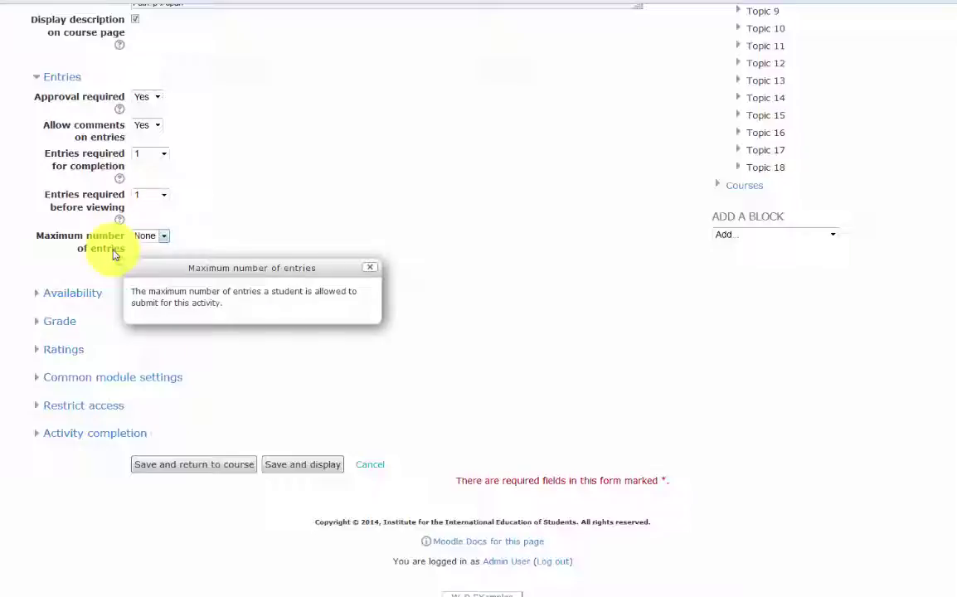
click(370, 267)
click(162, 236)
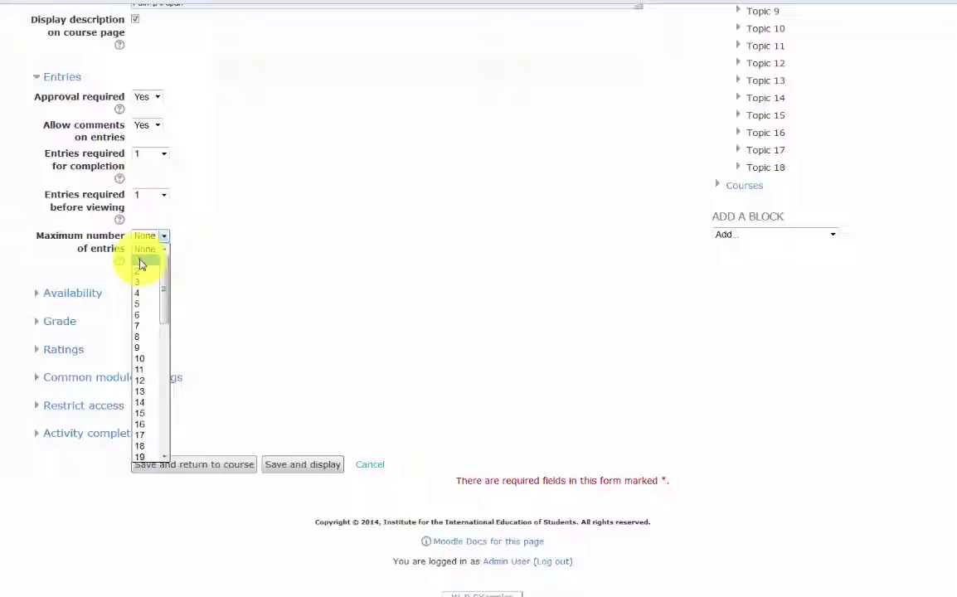
click(140, 262)
click(265, 297)
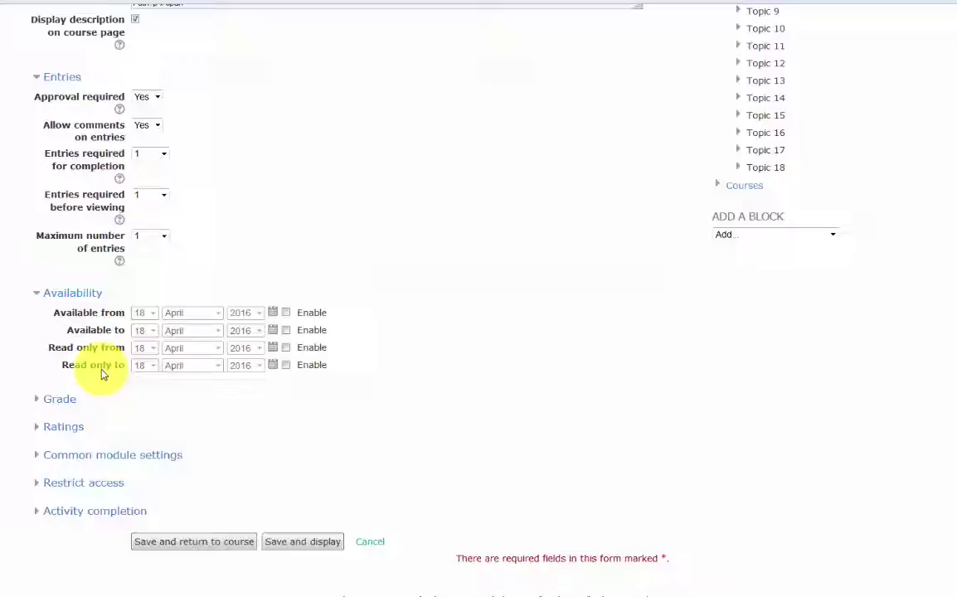
Set the Grade category to Field Studies
click(37, 403)
scroll(423, 384, down, 2)
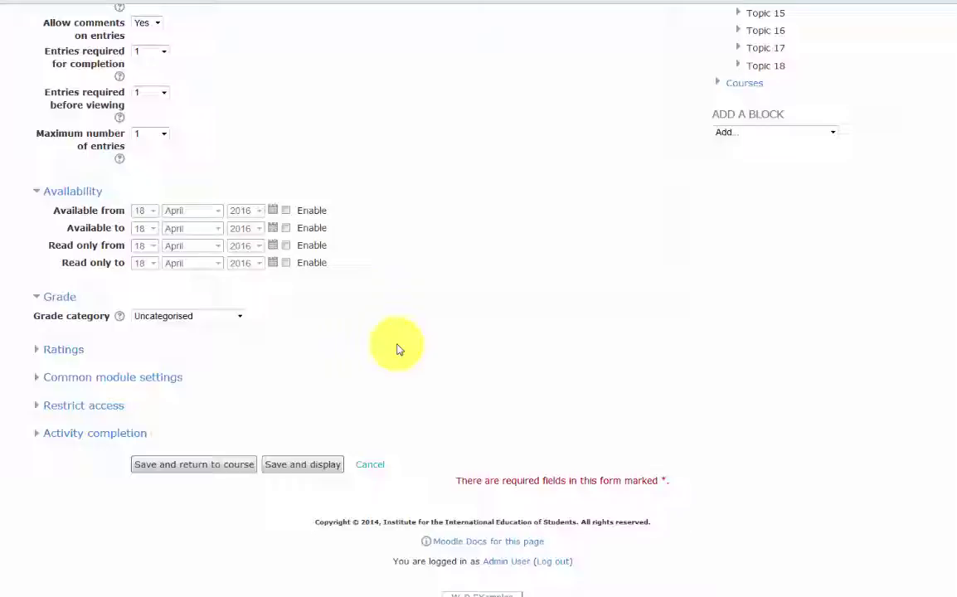
click(240, 320)
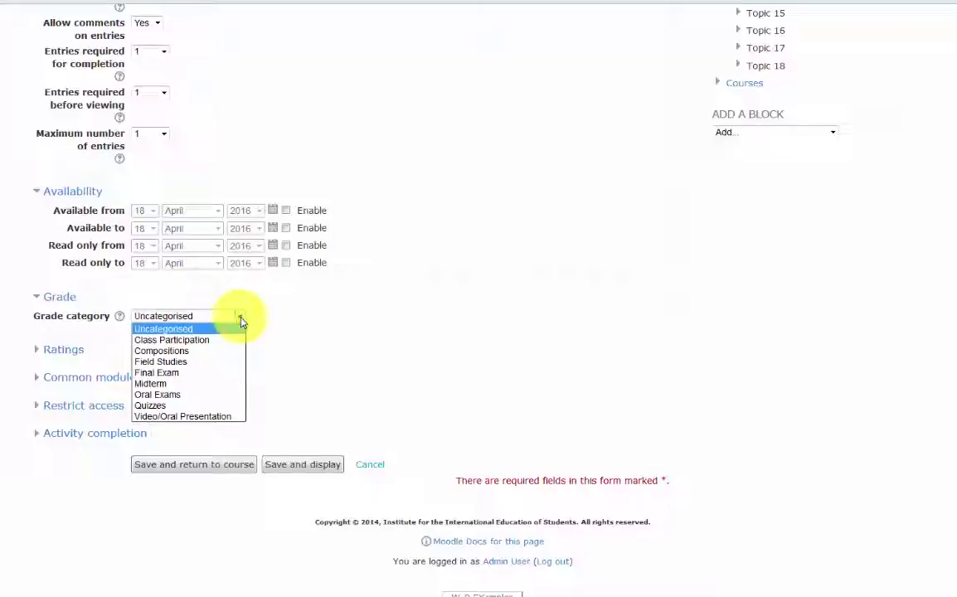
click(179, 363)
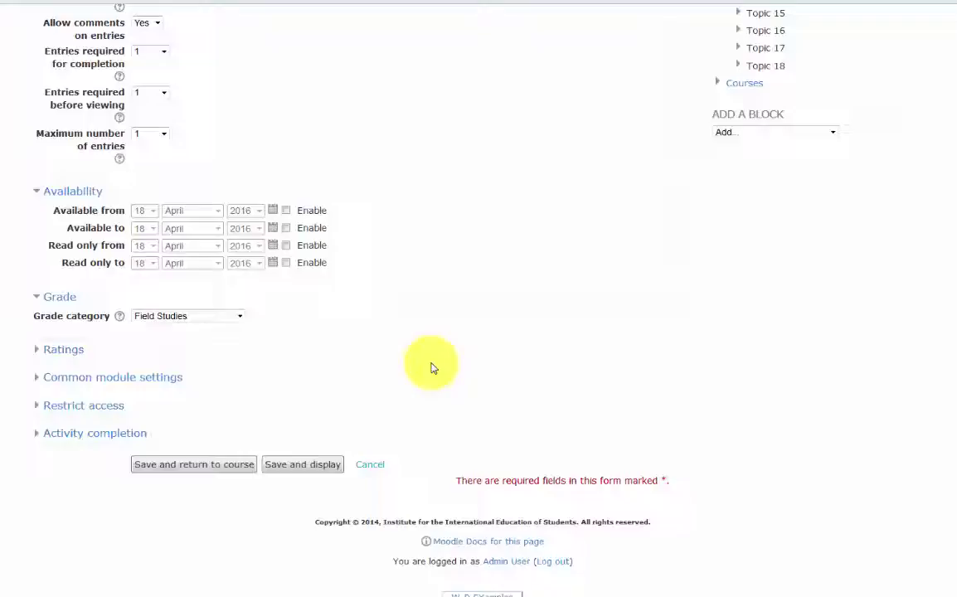
click(63, 349)
scroll(160, 230, down, 2)
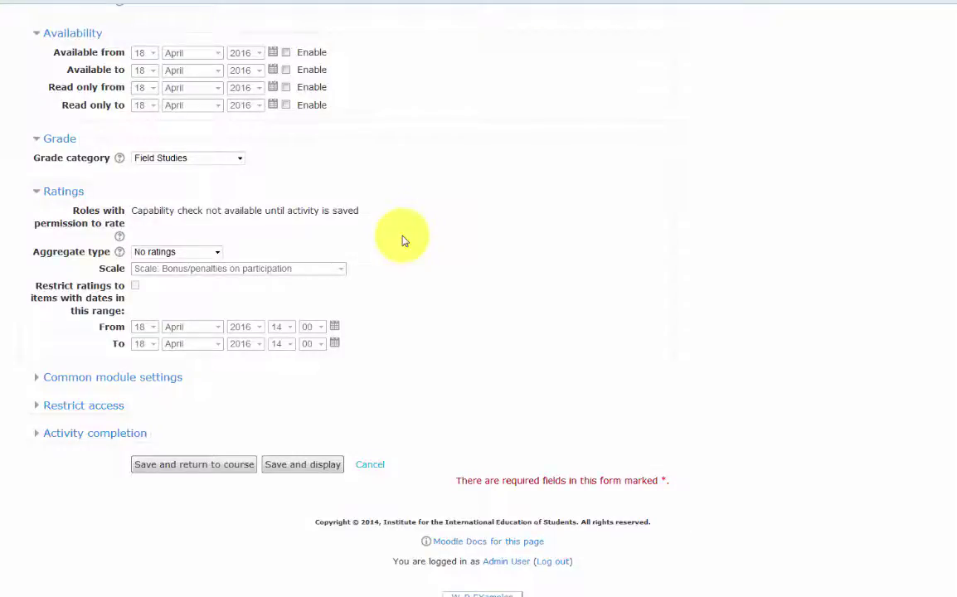
Use Average of ratings with a scale out of 100, then save and display
click(119, 251)
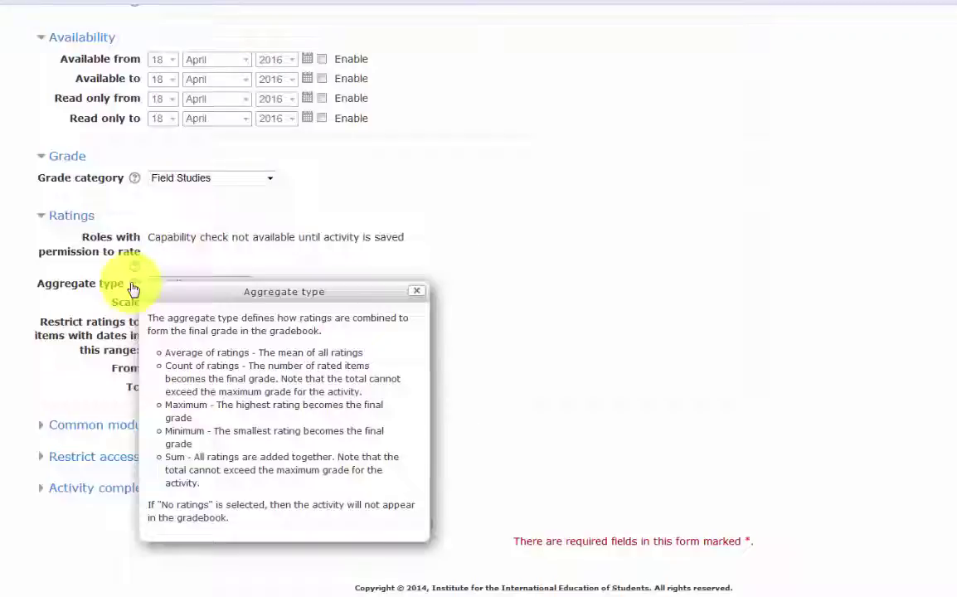
click(132, 287)
click(383, 303)
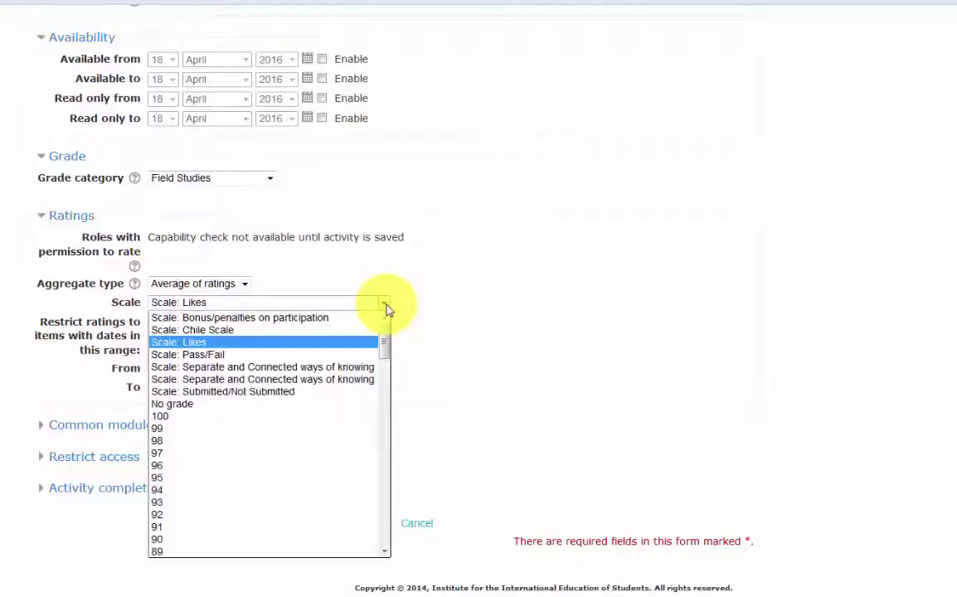
click(180, 416)
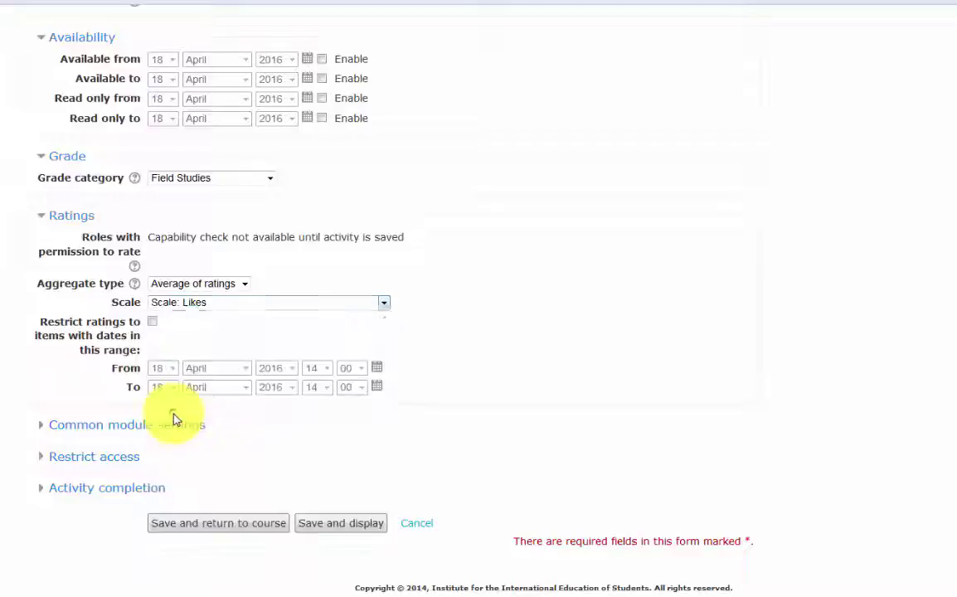
click(340, 523)
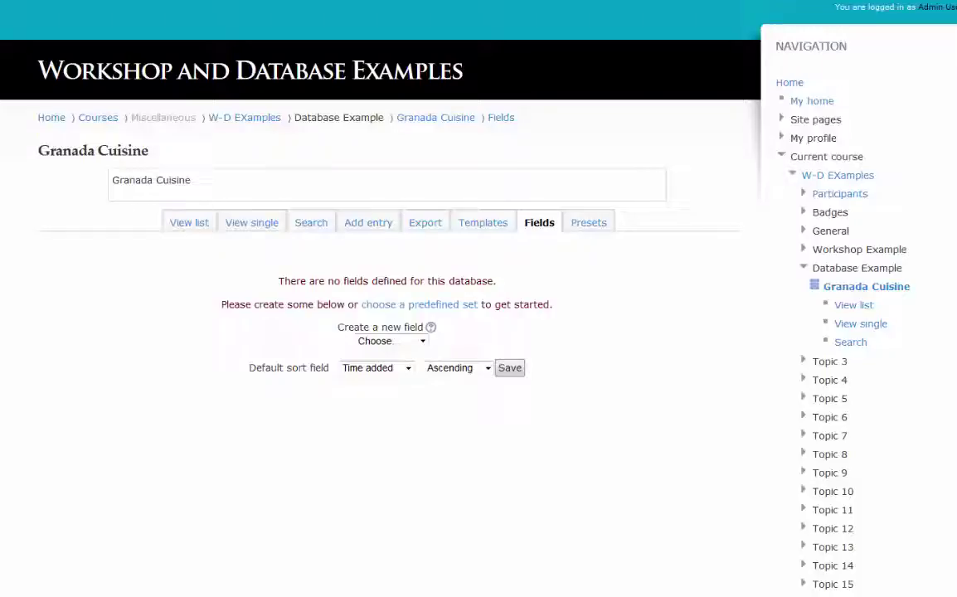
Bring up the field types under Create a new field on the Fields page
click(422, 340)
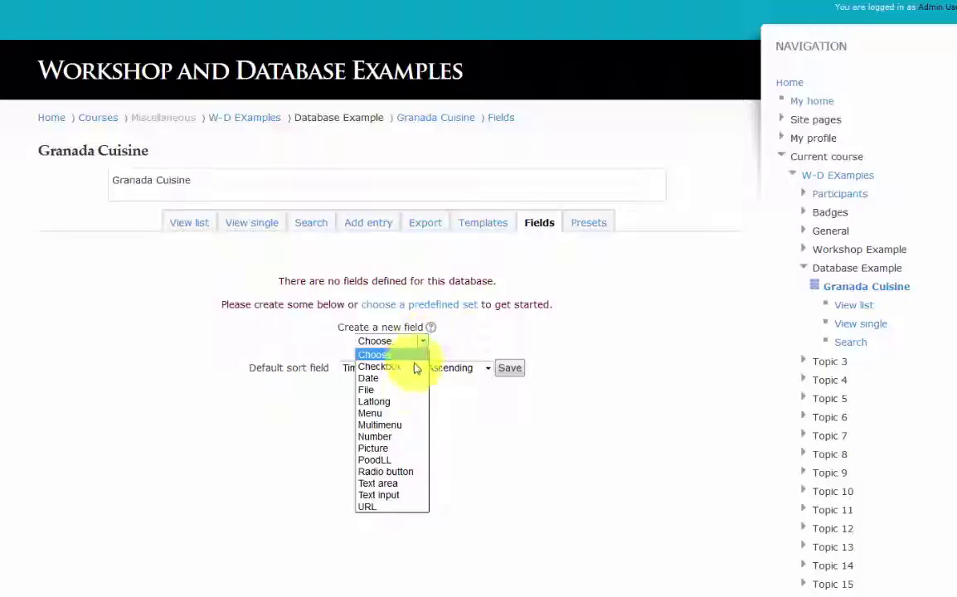
Create a Picture field named and described 'Cuisine Image'
click(391, 448)
click(306, 302)
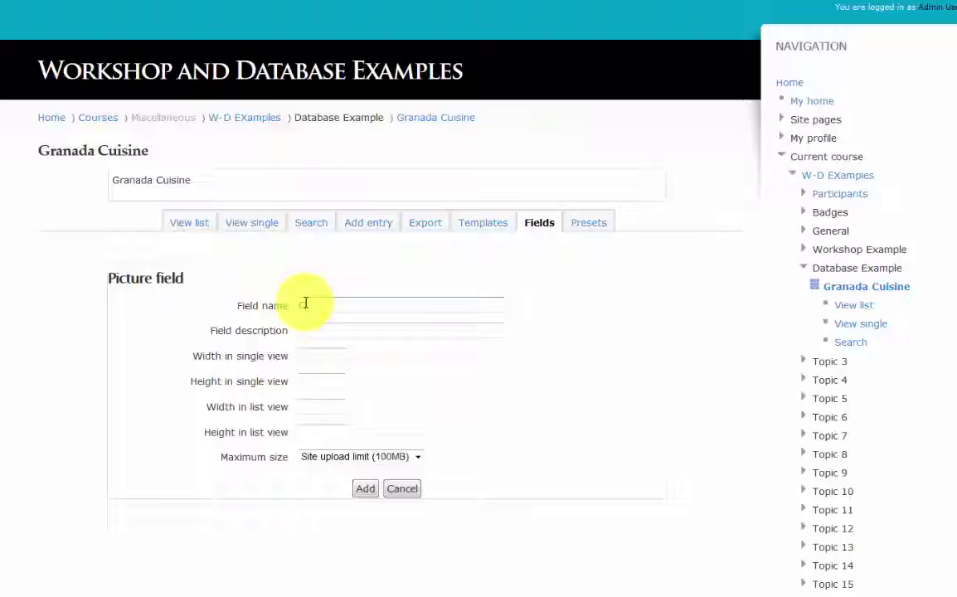
text(Cuisine Image)
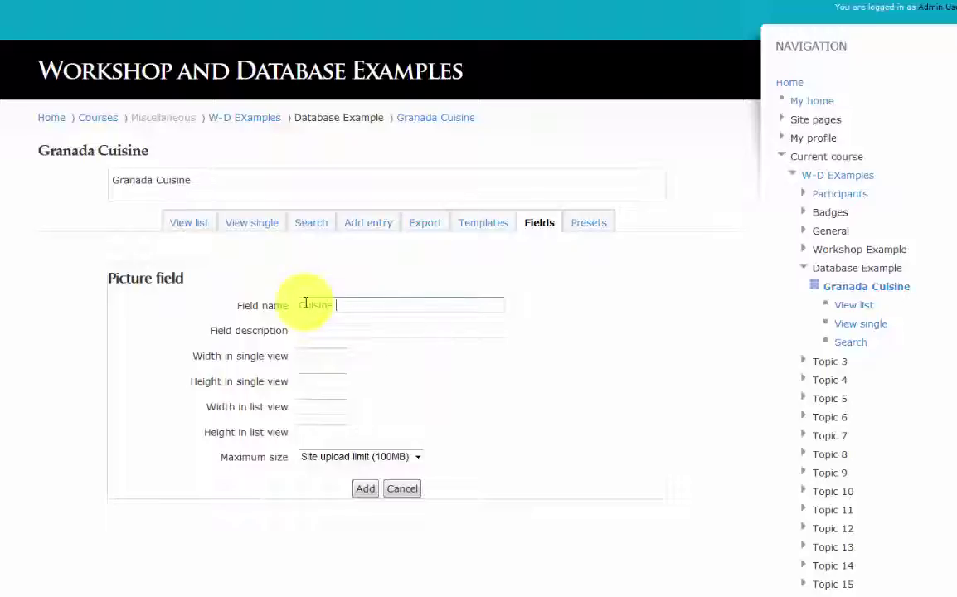
click(311, 325)
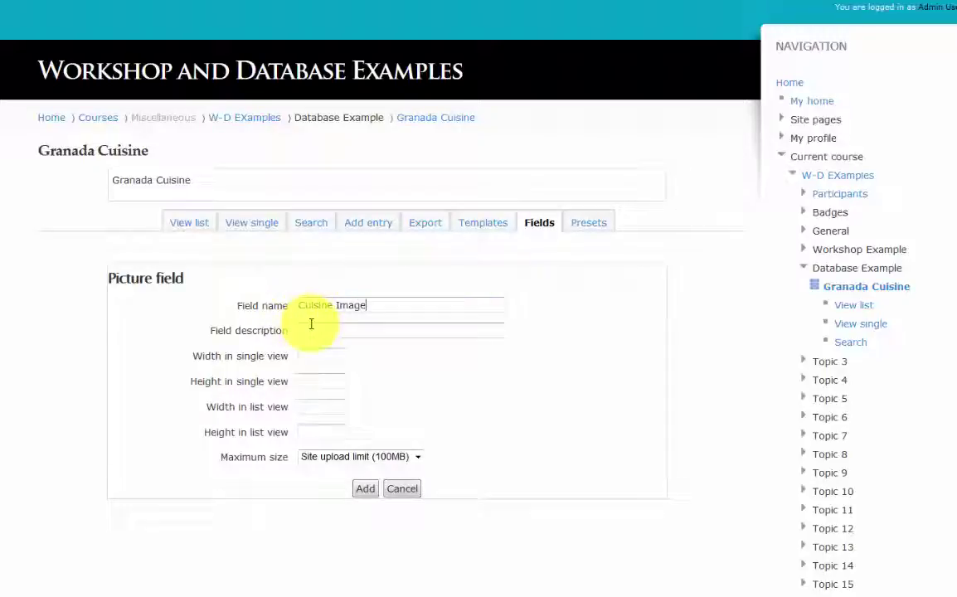
text(Cui)
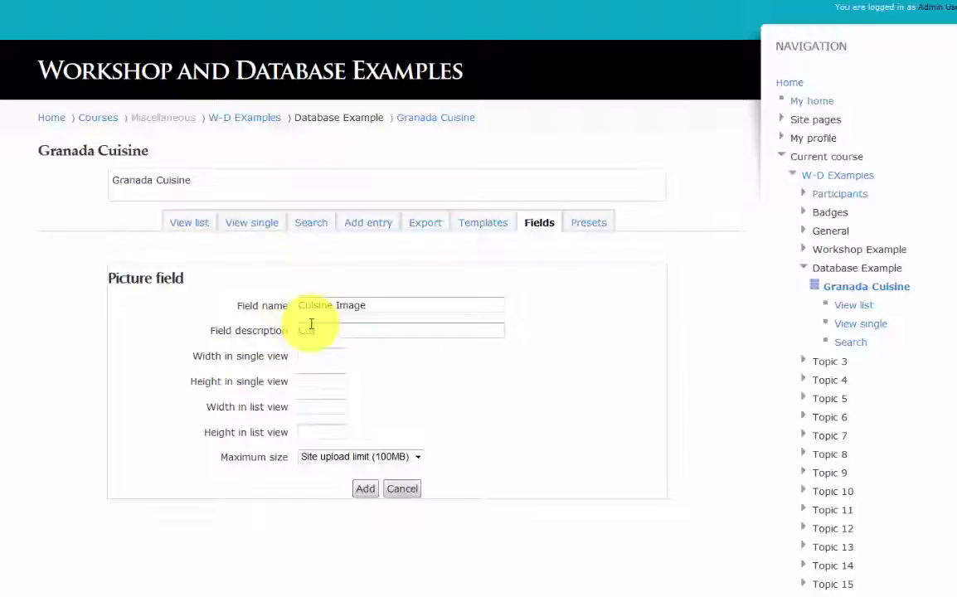
text(sine Image)
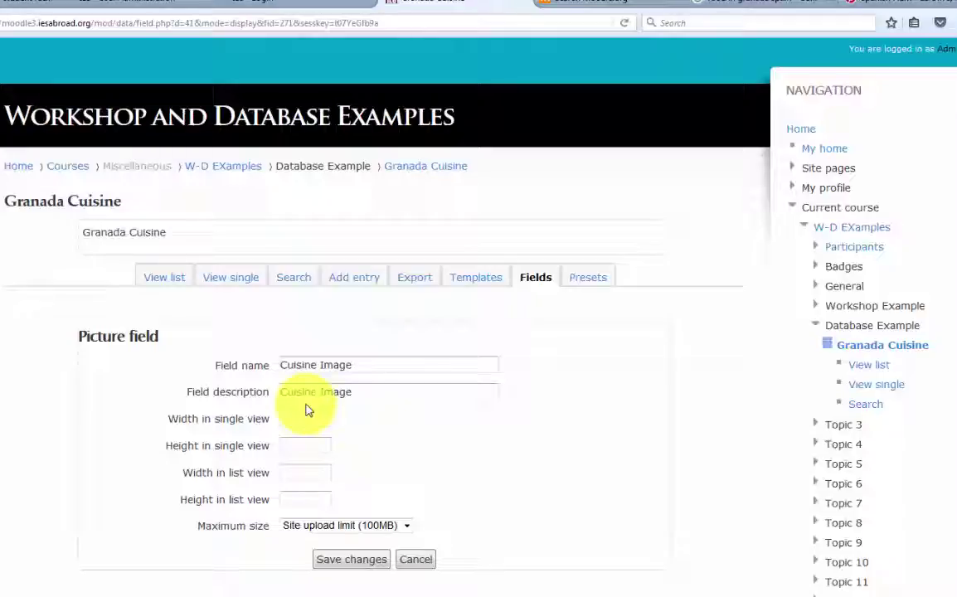
Size the picture 750×450 in single and list view, with a 10MB maximum upload
text(750)
click(311, 449)
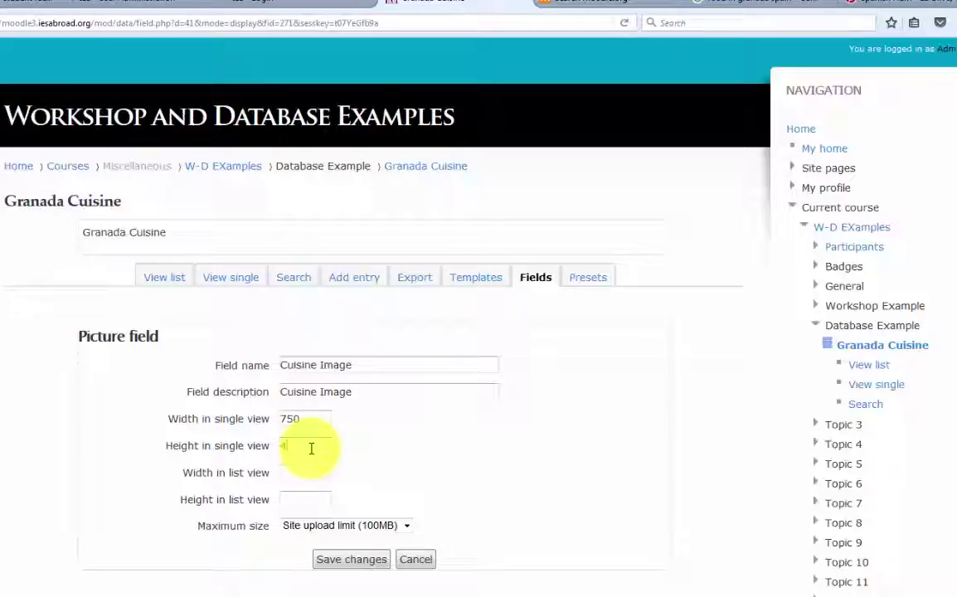
text(450)
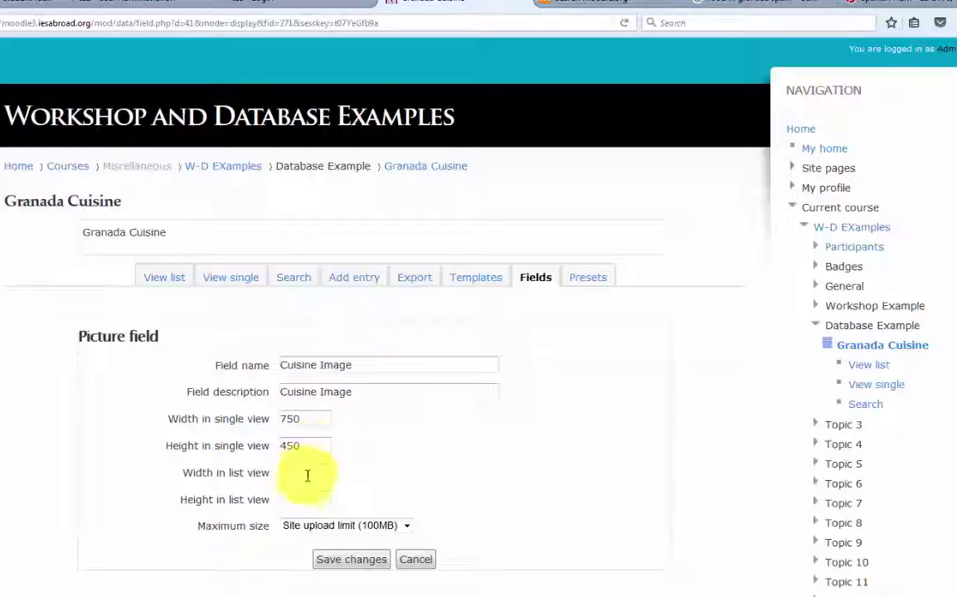
click(303, 473)
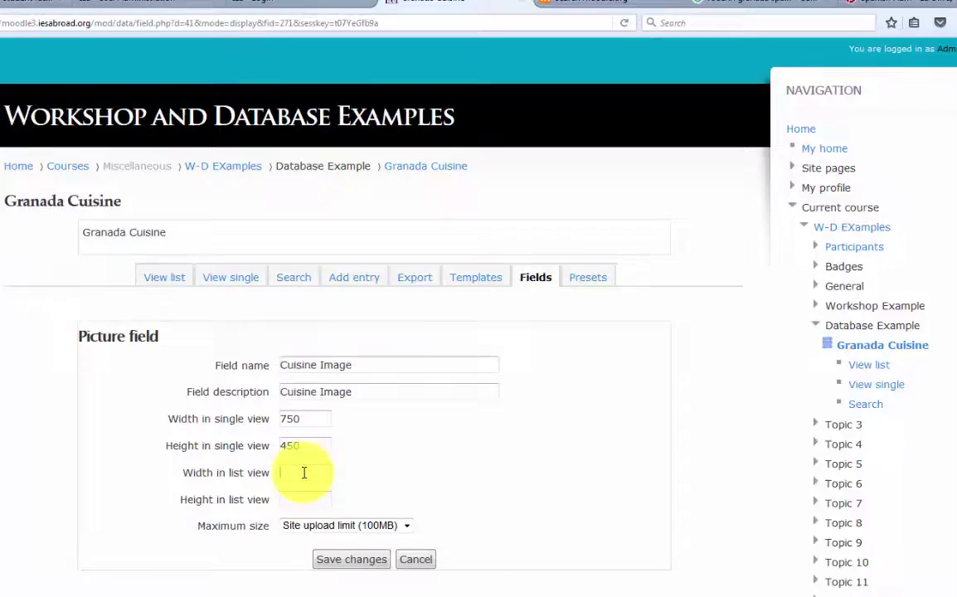
text(750)
key(Tab)
text(450)
click(346, 526)
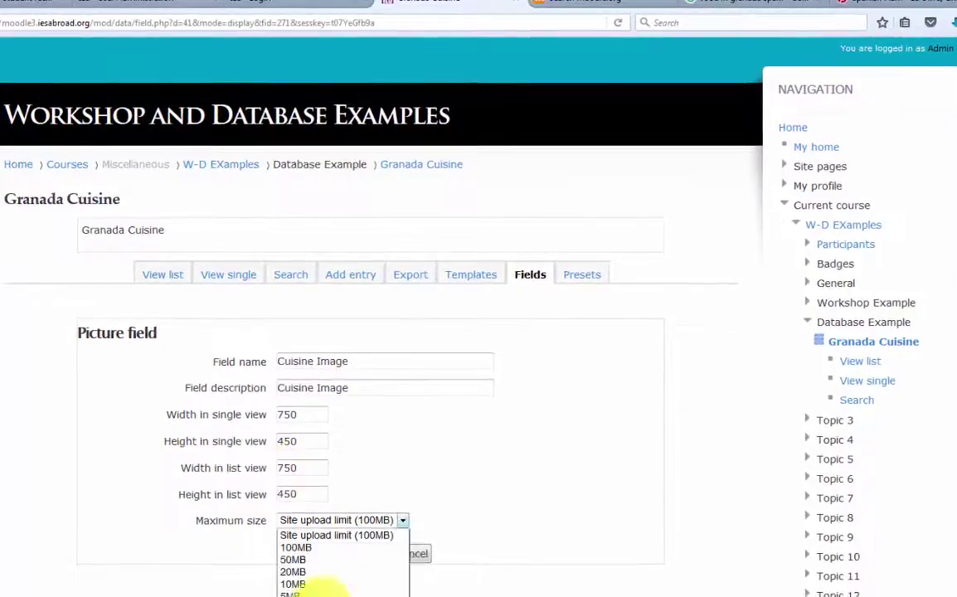
click(311, 585)
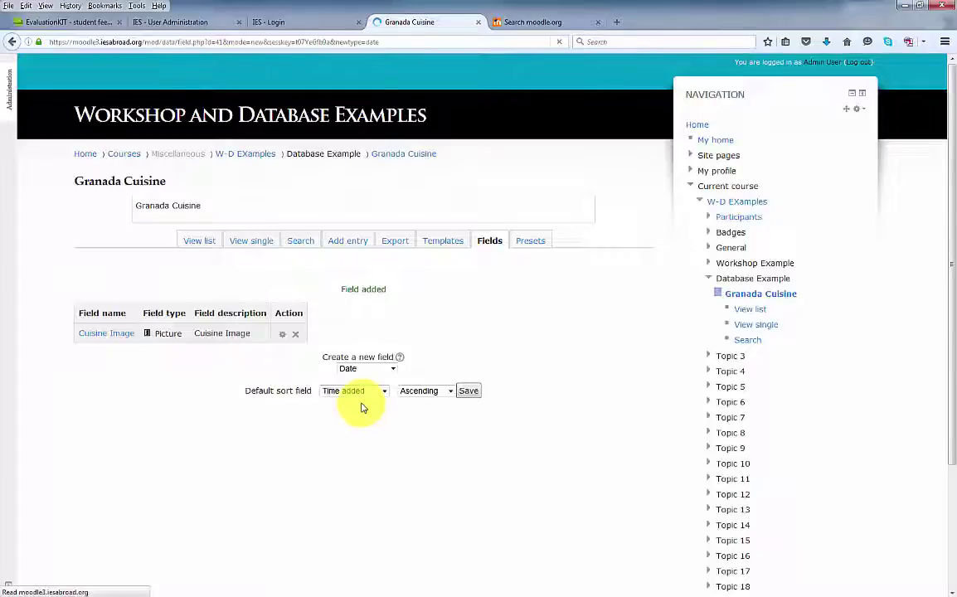
Add a Date field named 'Date Taken' with description 'Date Taken'
click(285, 310)
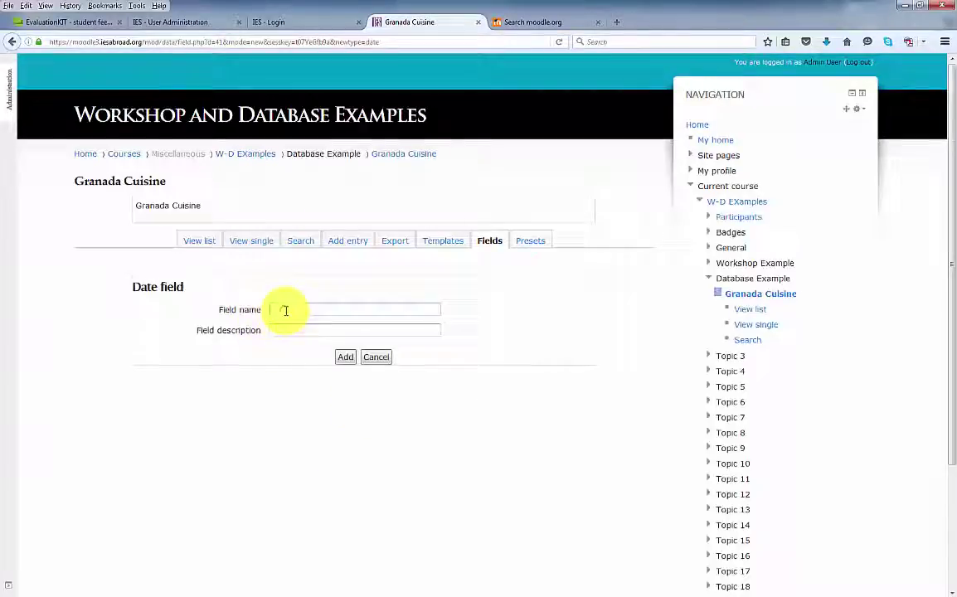
text(Date Taken)
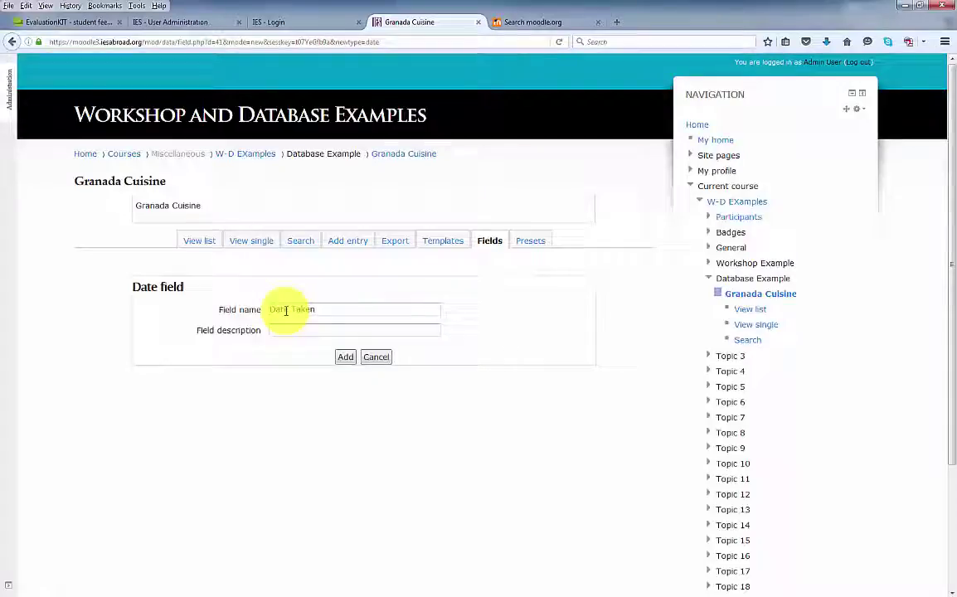
click(290, 330)
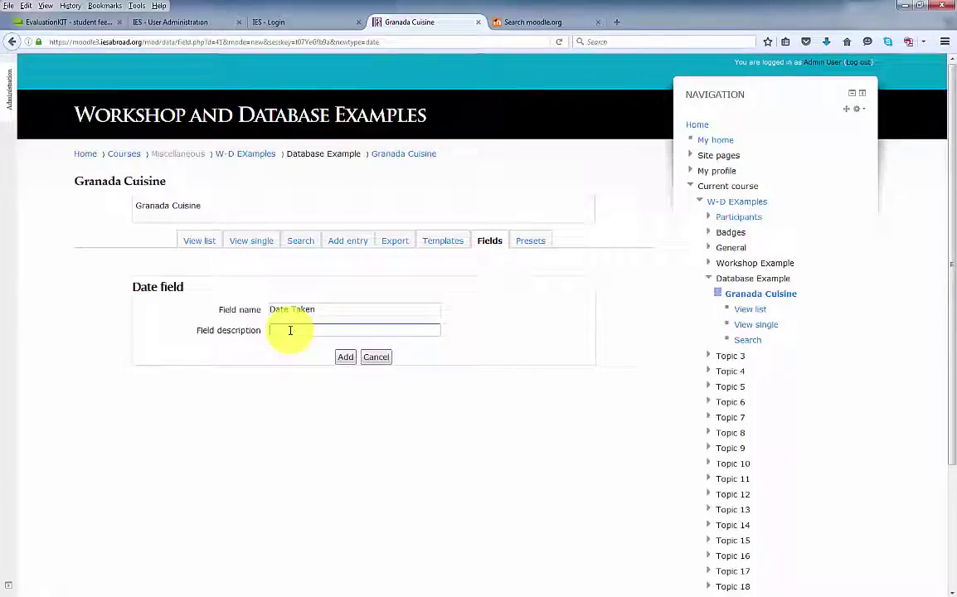
text(Date Taken)
click(345, 358)
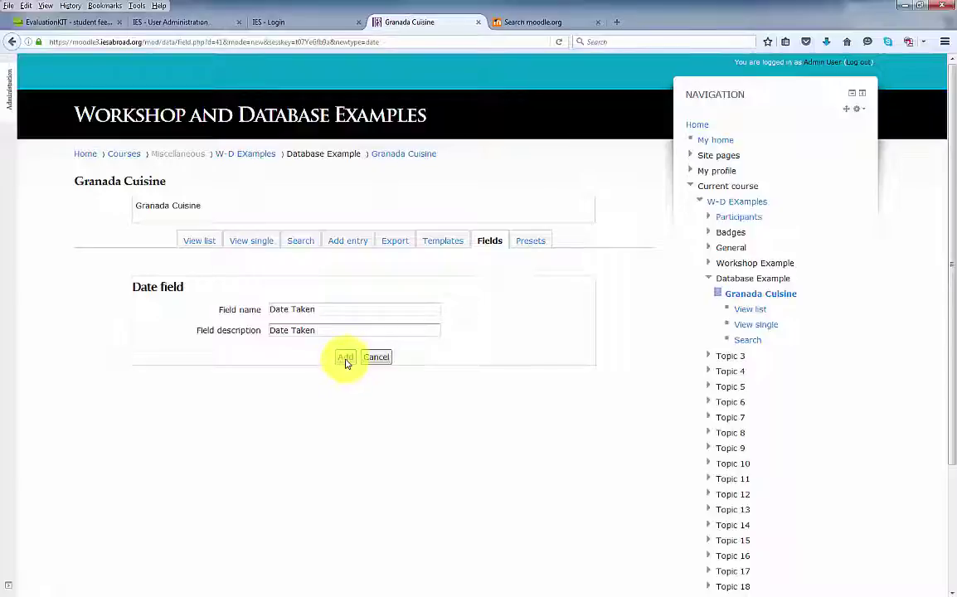
click(393, 388)
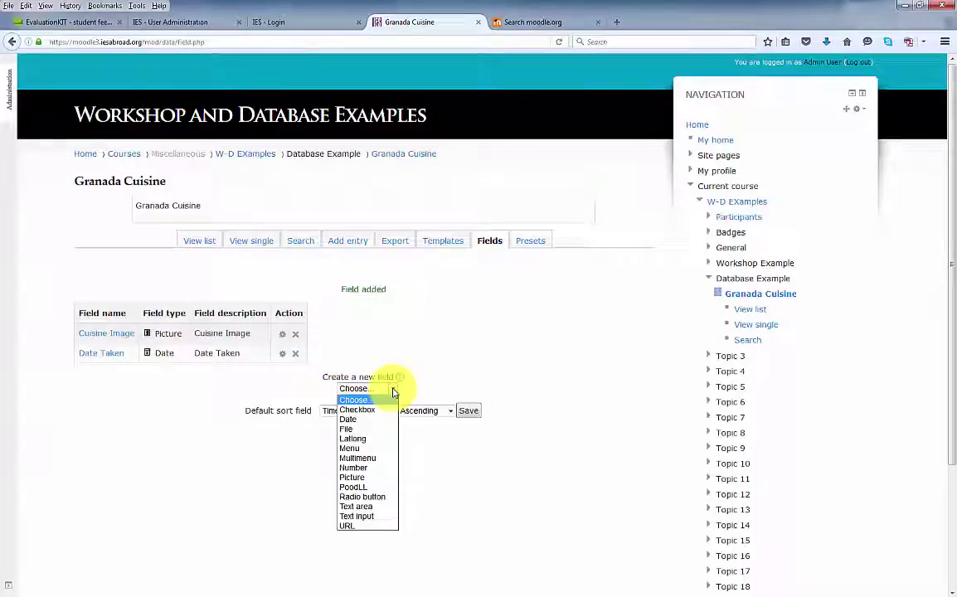
Add a Text area field 'Where was this image taken?' described as 'Place image was taken'
click(361, 506)
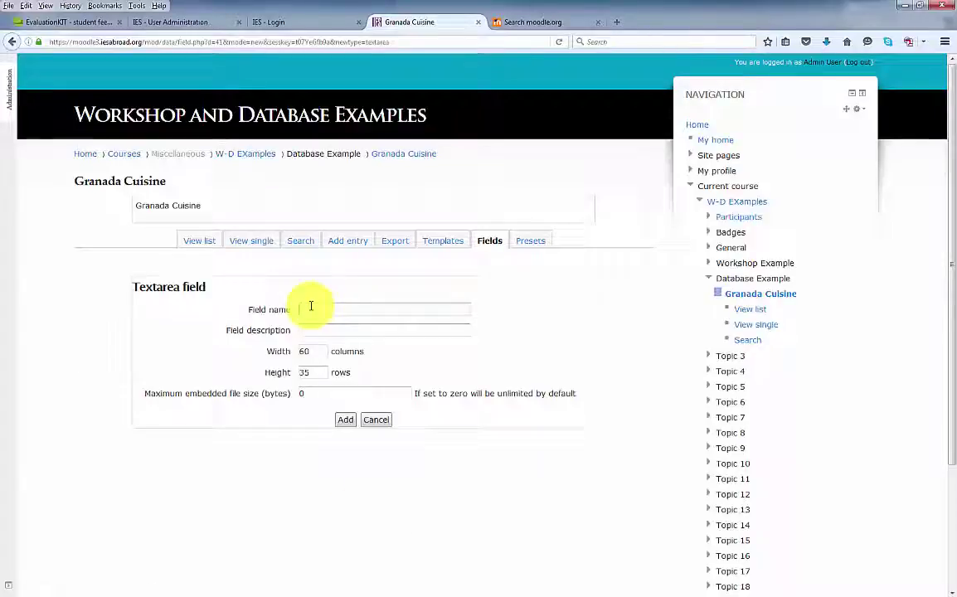
click(311, 308)
text(Method)
text( was this )
text(image taken)
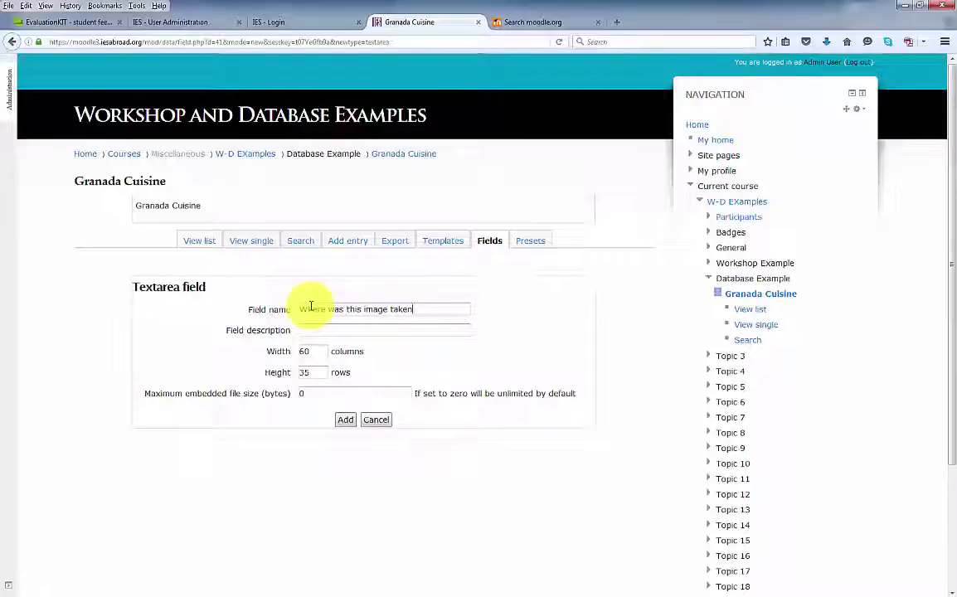
text(?)
click(312, 330)
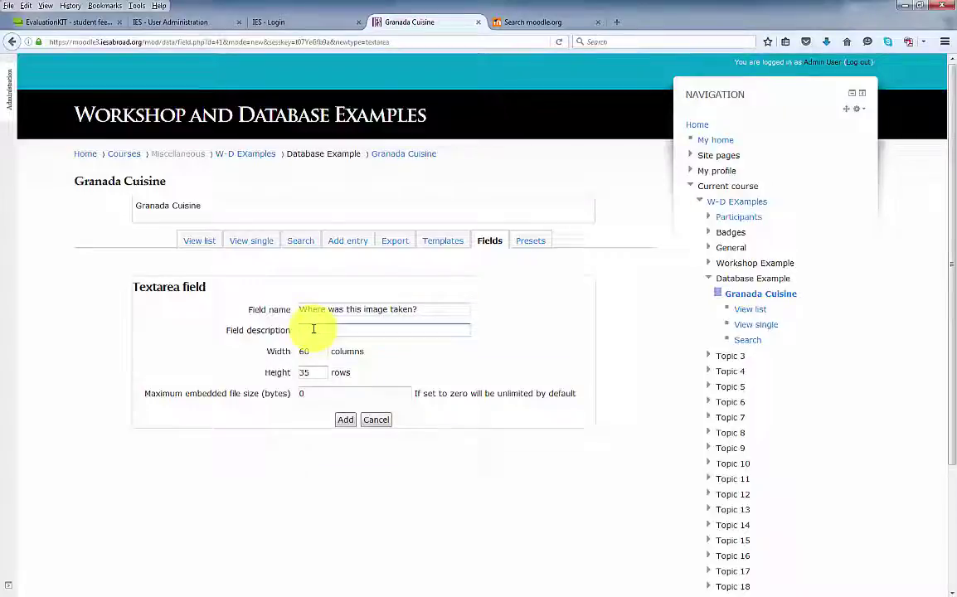
text(Fiac)
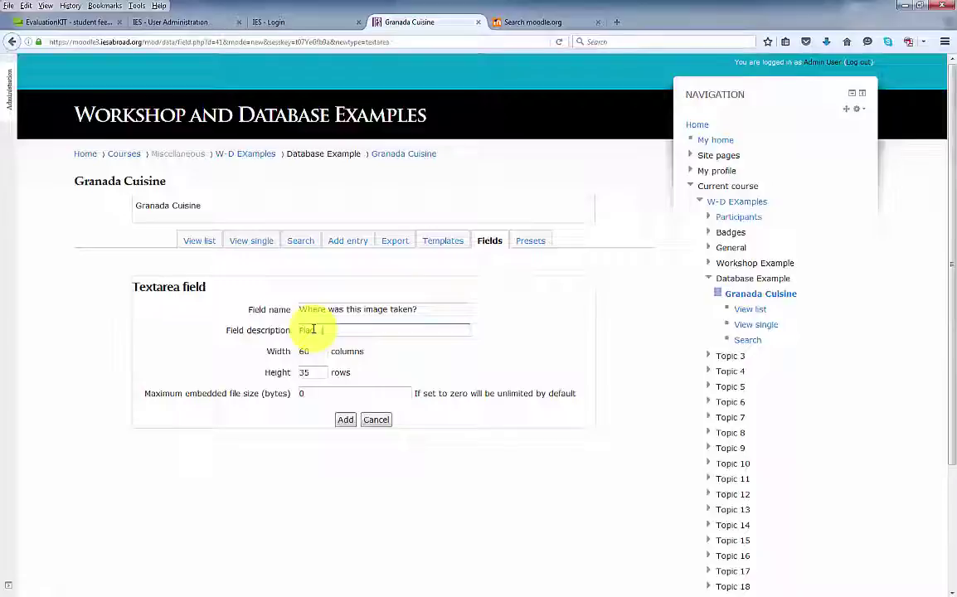
text(e image was taken)
click(343, 418)
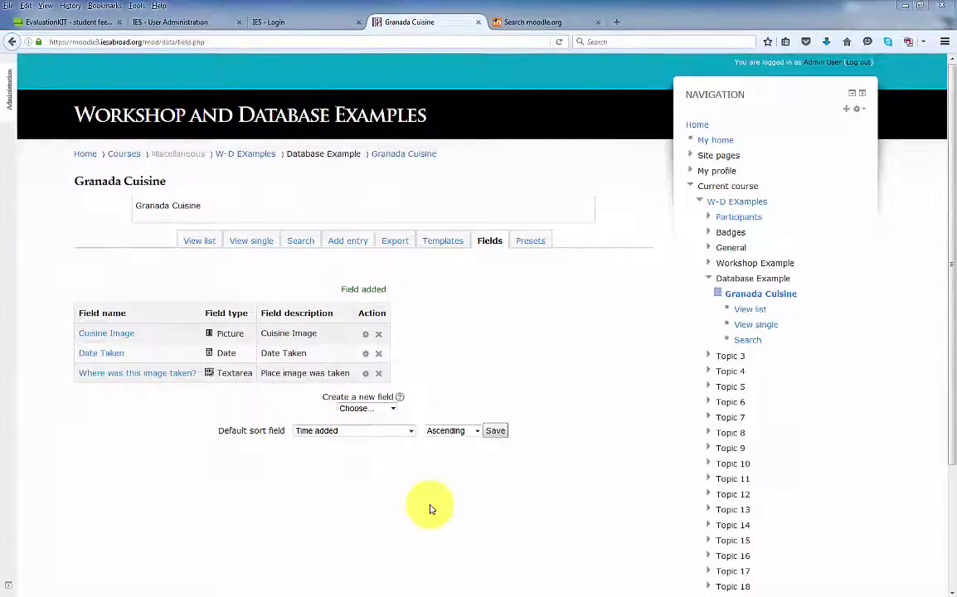
Save the default Single template showing Cuisine Image, Date Taken and the location field
click(442, 244)
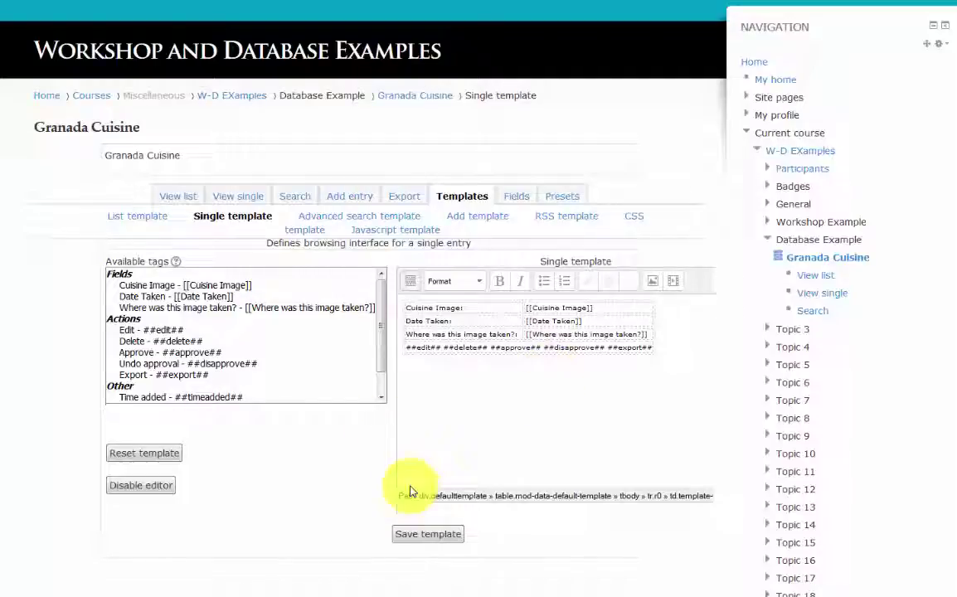
click(429, 535)
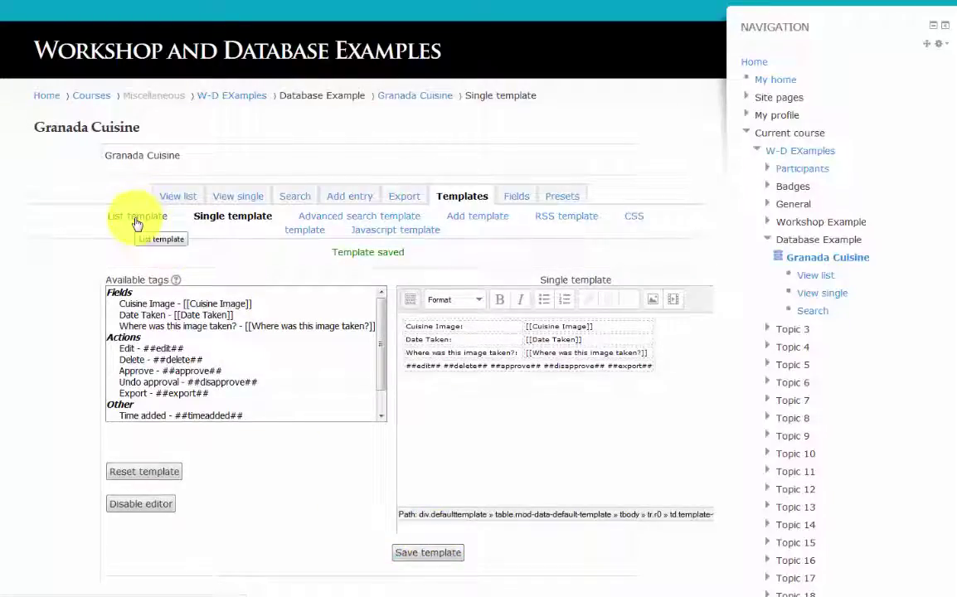
Enter 'Cuisine from Granada' as the list template header
click(137, 218)
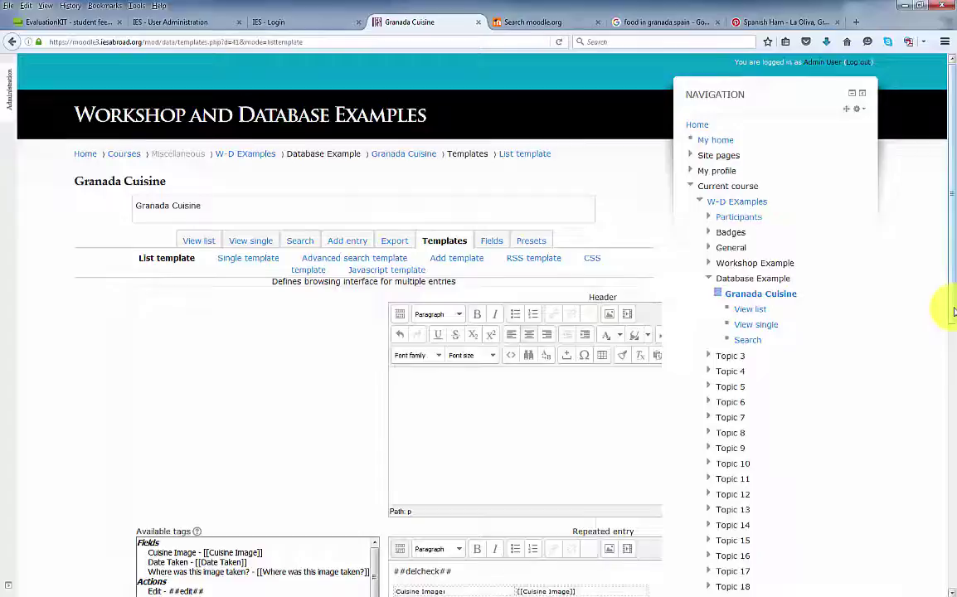
scroll(954, 308, down, 4)
drag(953, 405, 950, 459)
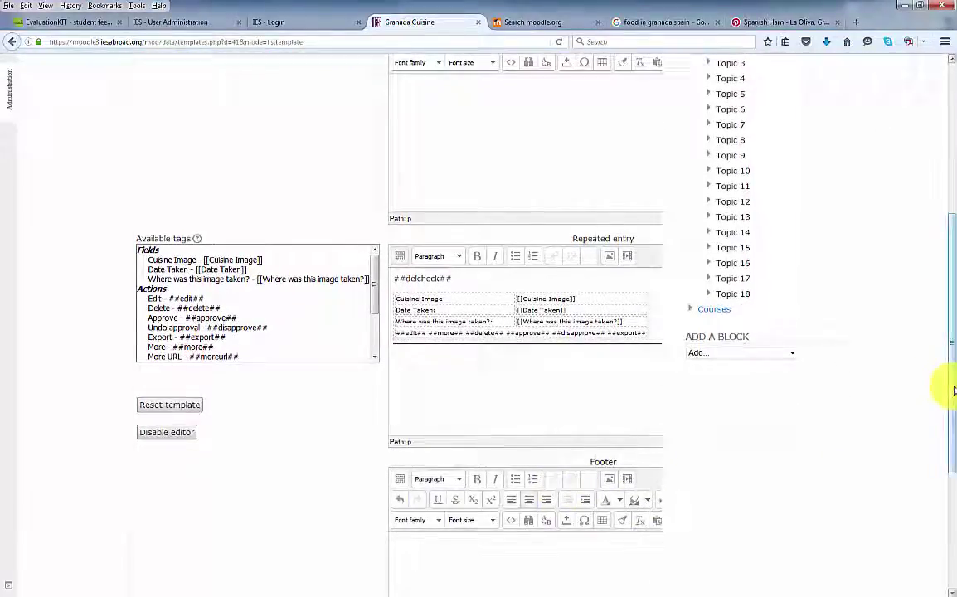
drag(950, 390, 951, 300)
click(527, 256)
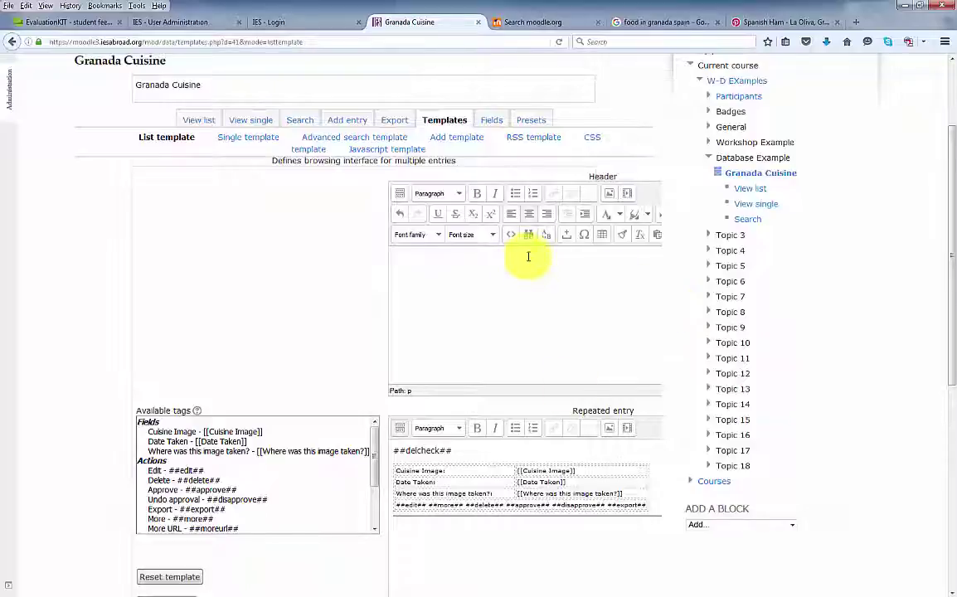
text(Cuisine)
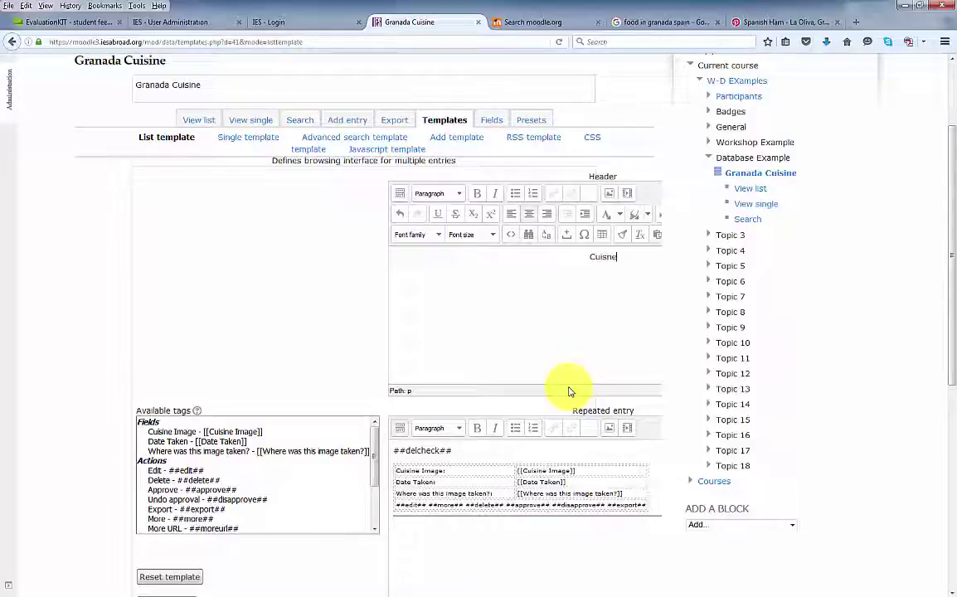
key(BackSpace)
key(BackSpace)
key(BackSpace)
key(BackSpace)
key(BackSpace)
text(sine from Granada)
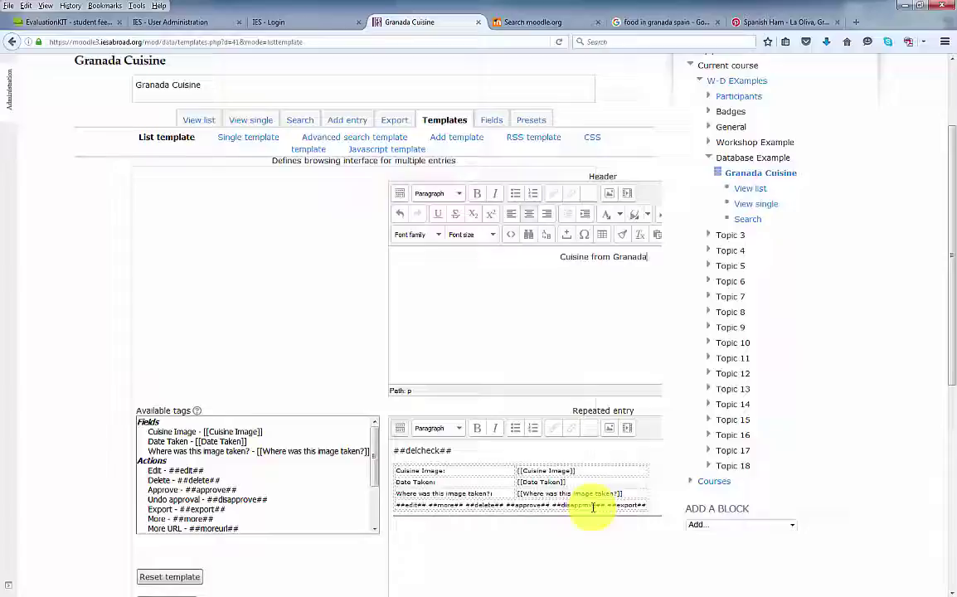
Enter 'Thanks for Browsing!' as the list template footer
scroll(593, 507, down, 3)
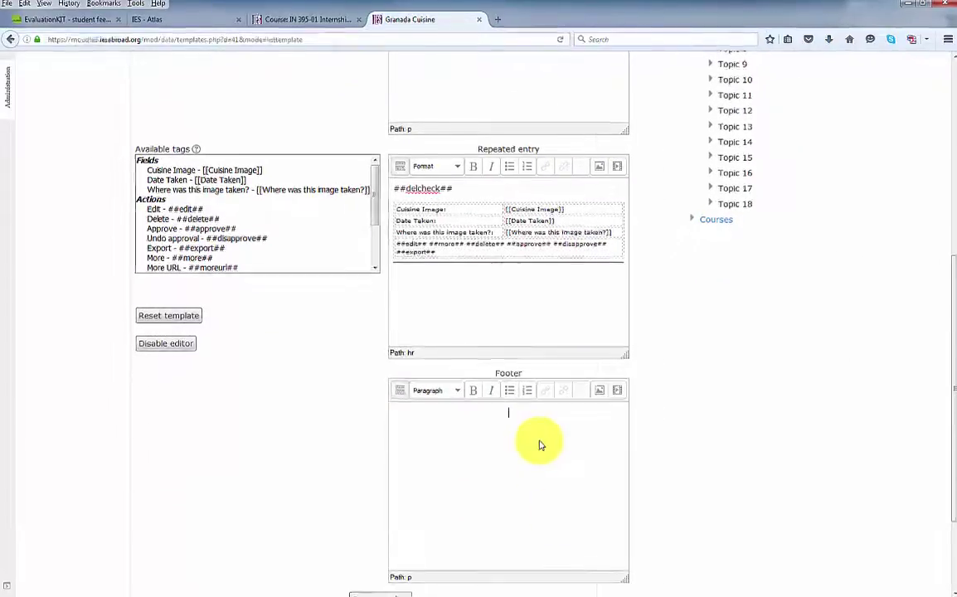
click(571, 432)
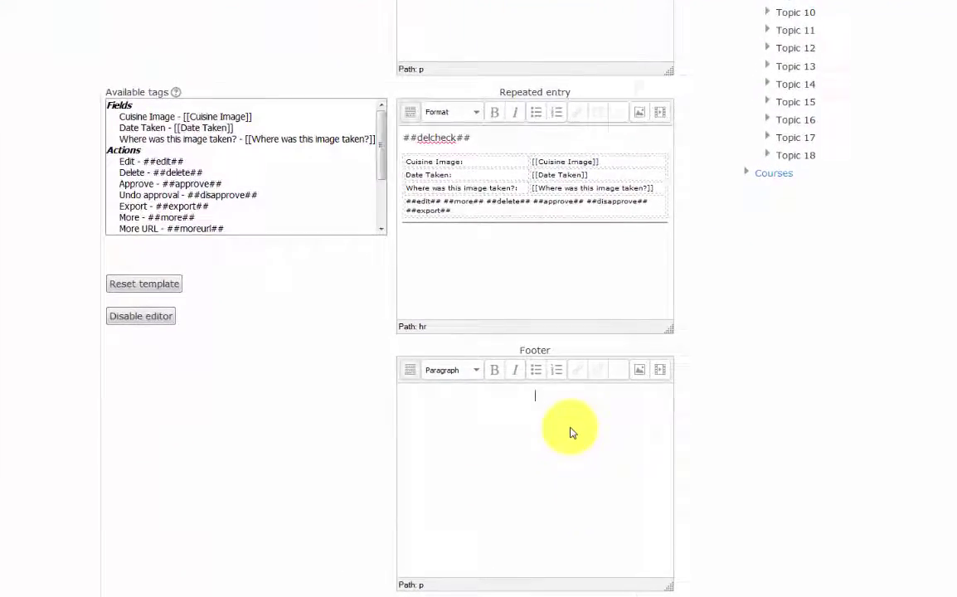
text(Thanks for )
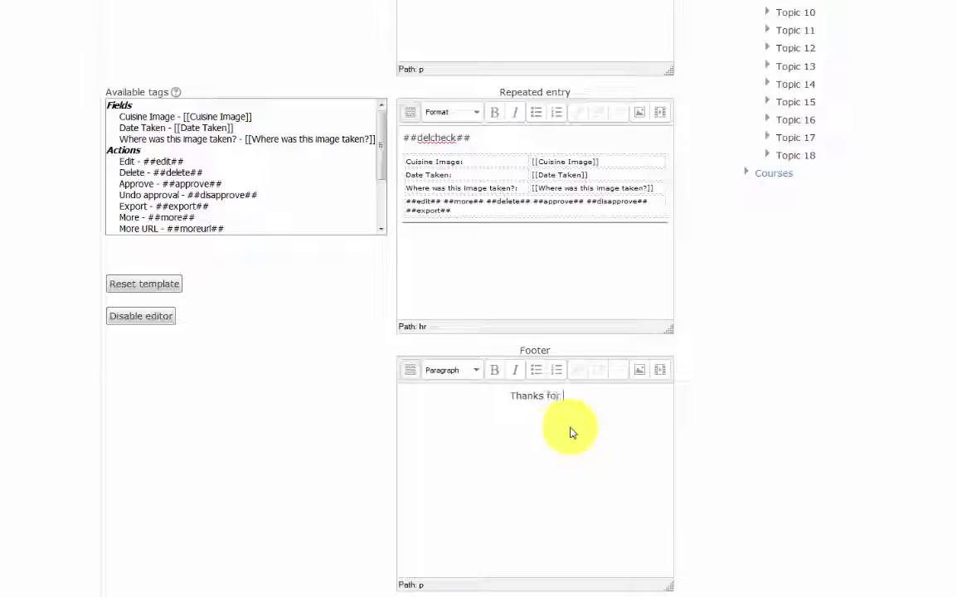
text(Brows)
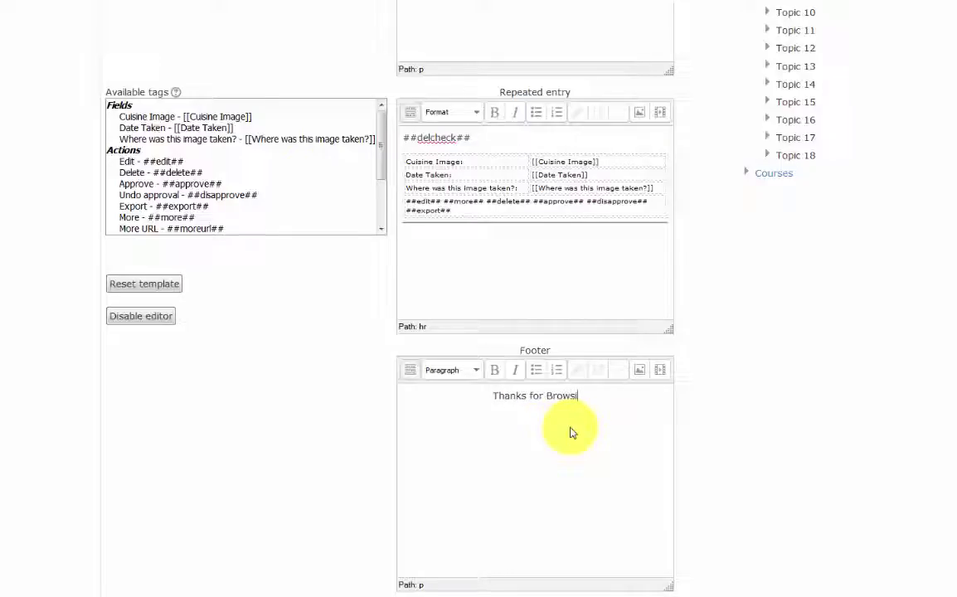
text(ing!)
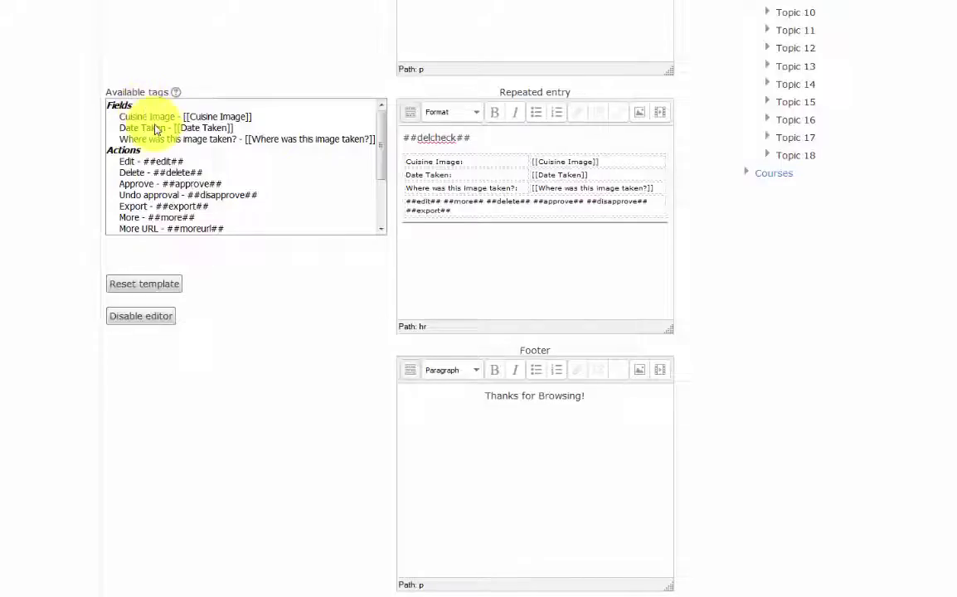
Insert the Approve, Undo approval, More and Bulk delete checkbox tags into the repeated entry
click(177, 95)
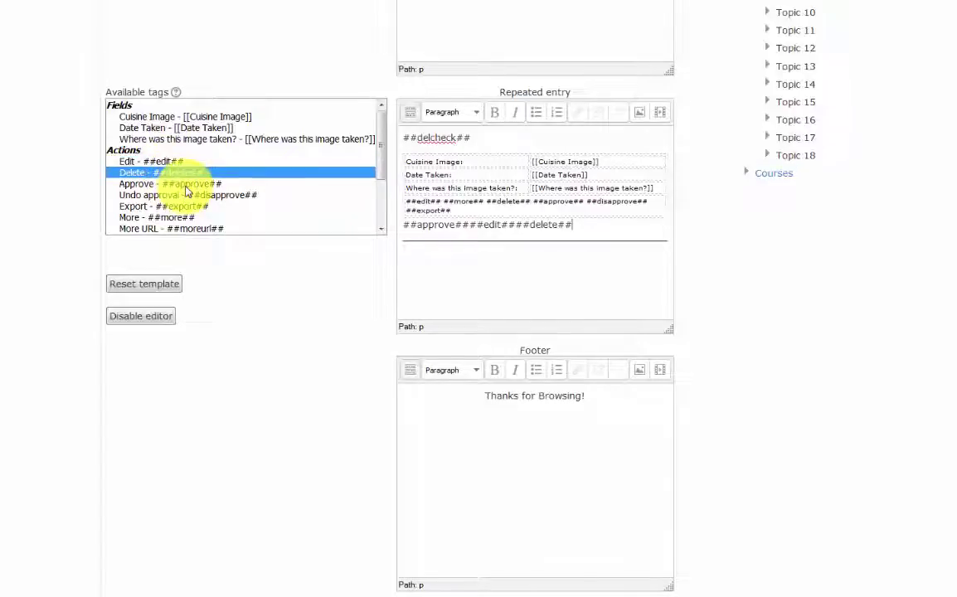
click(186, 185)
click(166, 195)
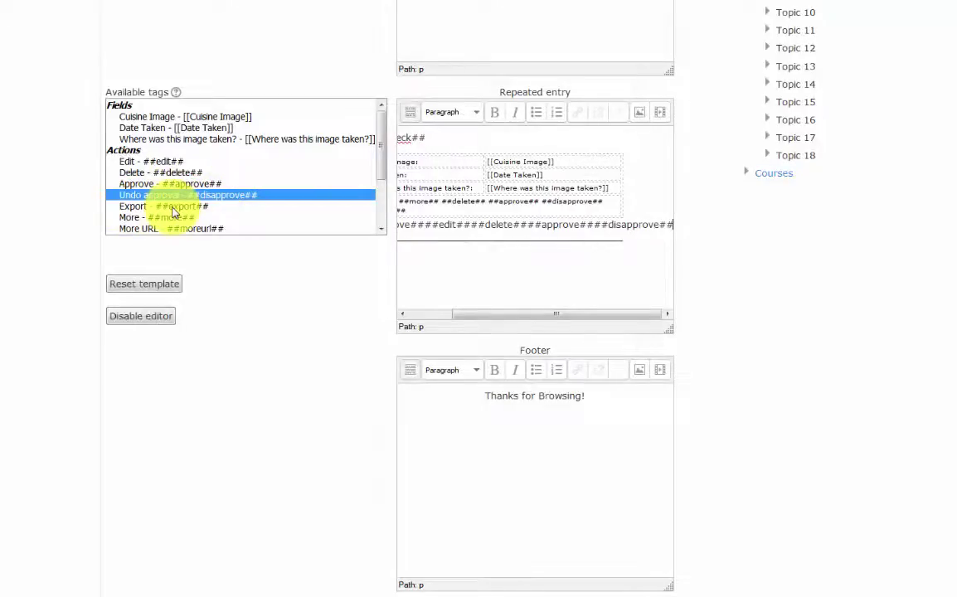
click(178, 217)
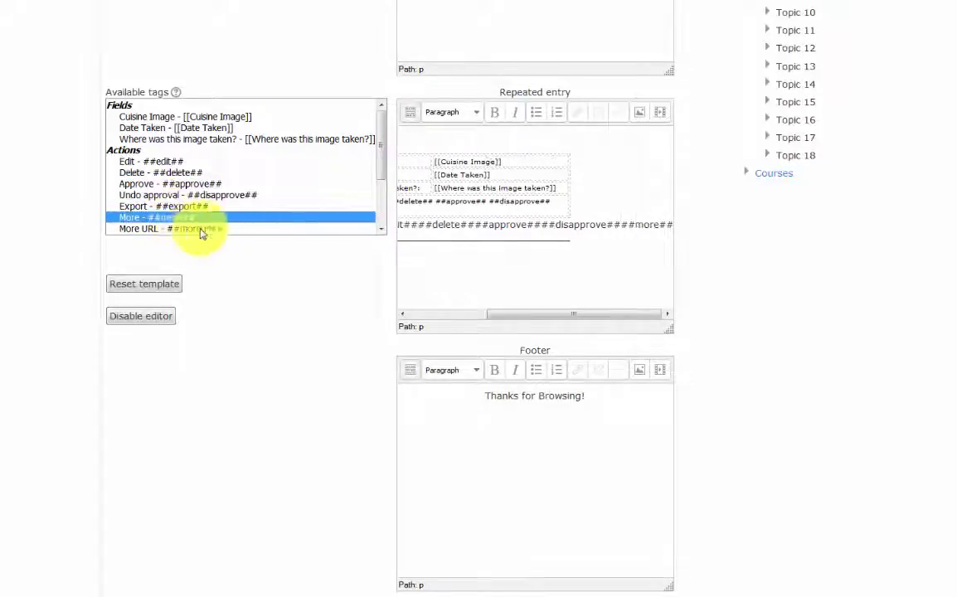
drag(382, 171, 381, 207)
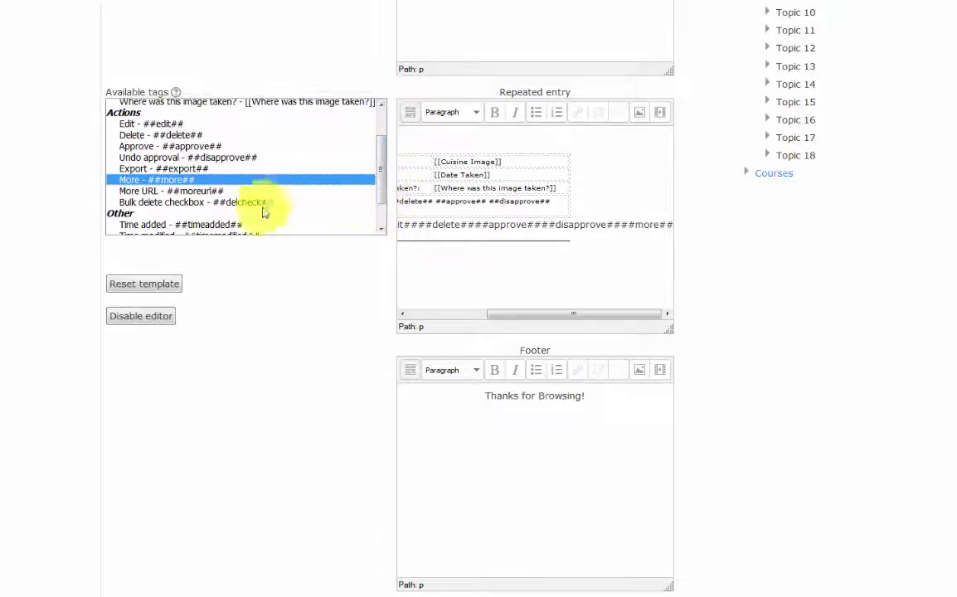
click(192, 204)
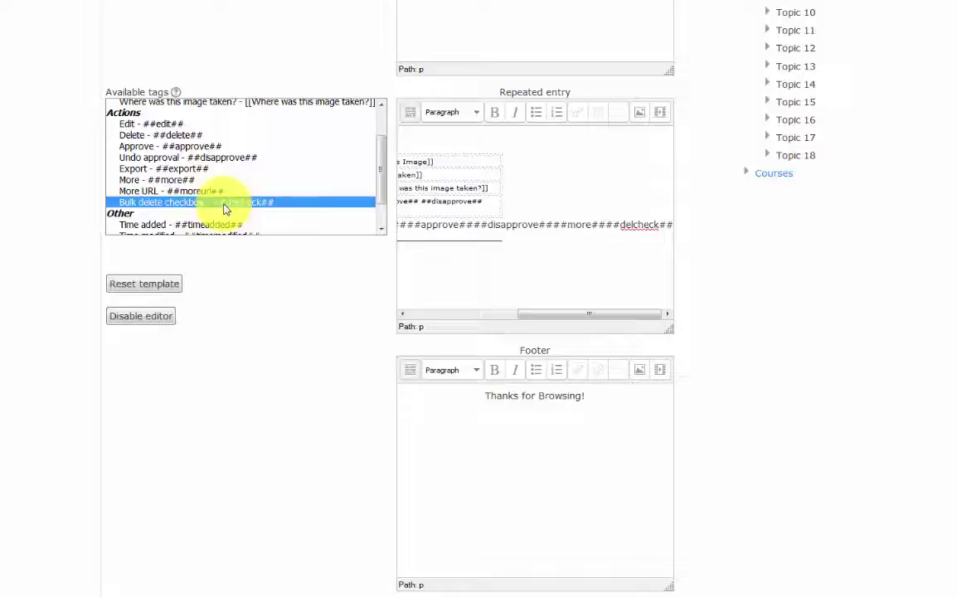
Start the repeated entry with ##timeadded## and ##user##, with ##delcheck## on its own line
scroll(380, 197, down, 1)
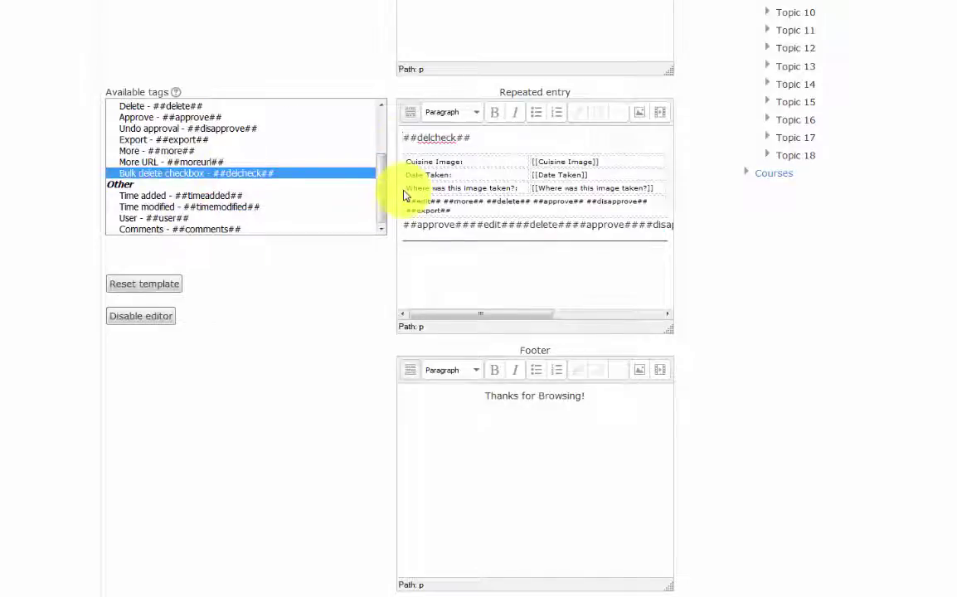
click(406, 138)
click(199, 196)
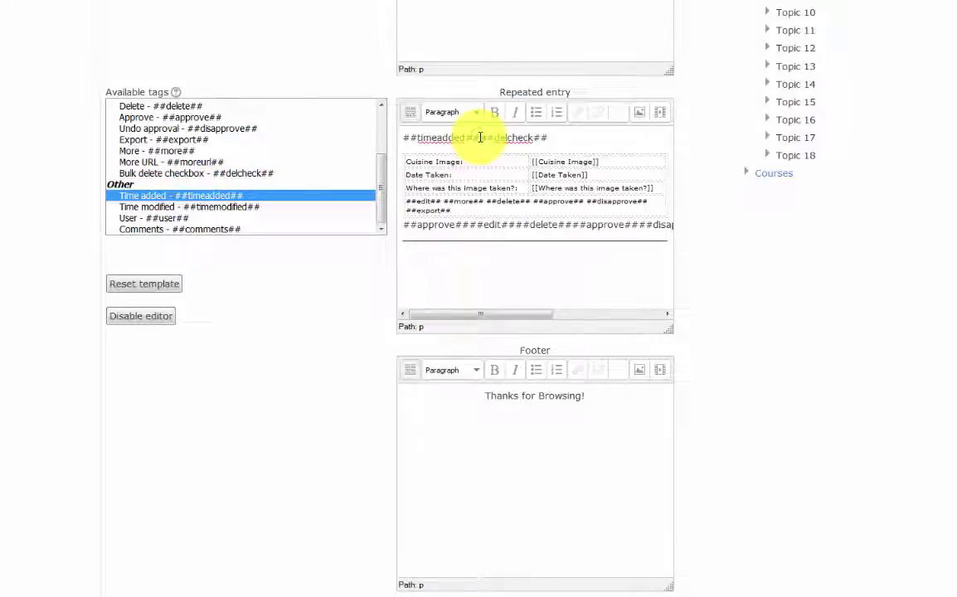
key(Return)
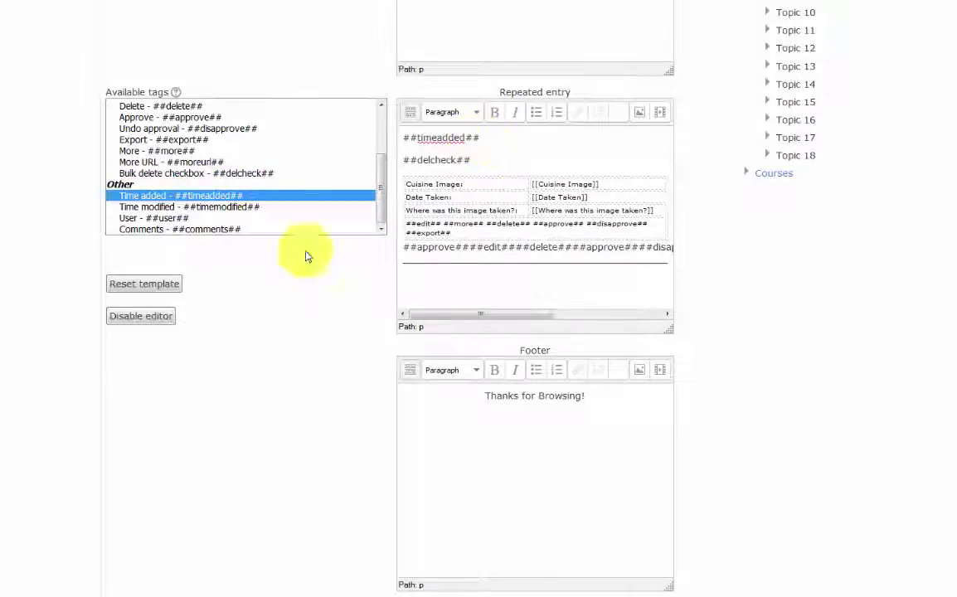
click(495, 147)
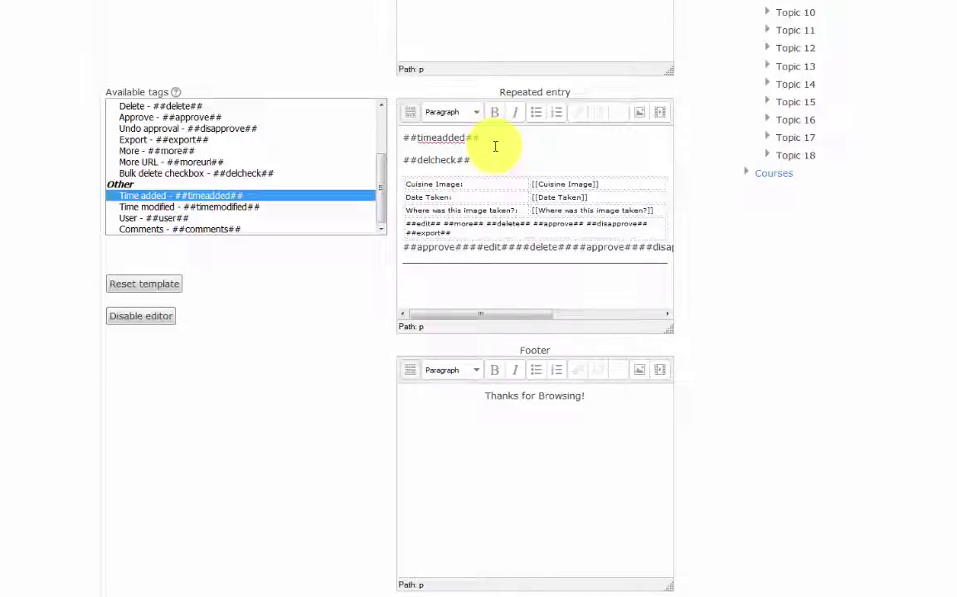
click(178, 218)
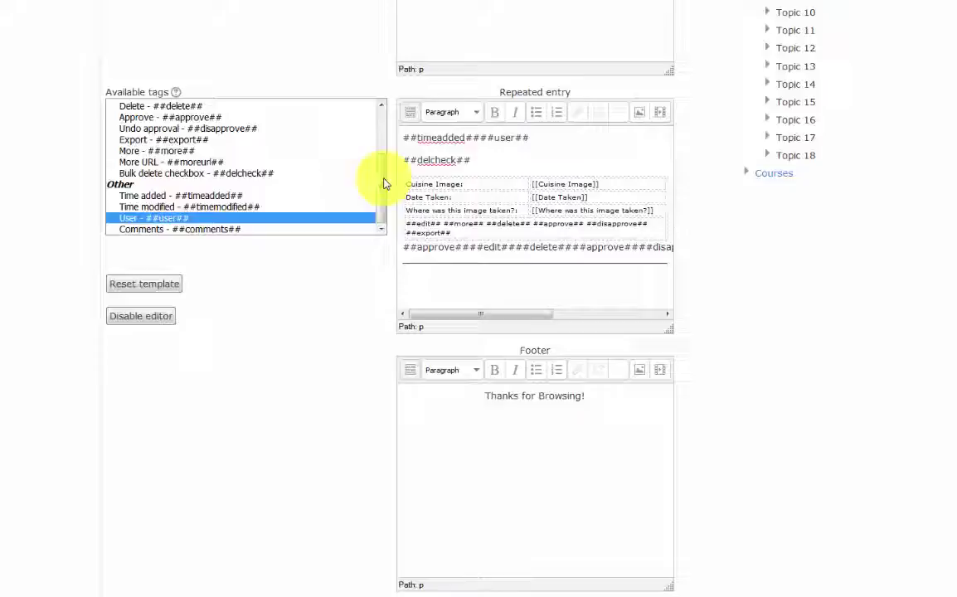
scroll(514, 238, down, 3)
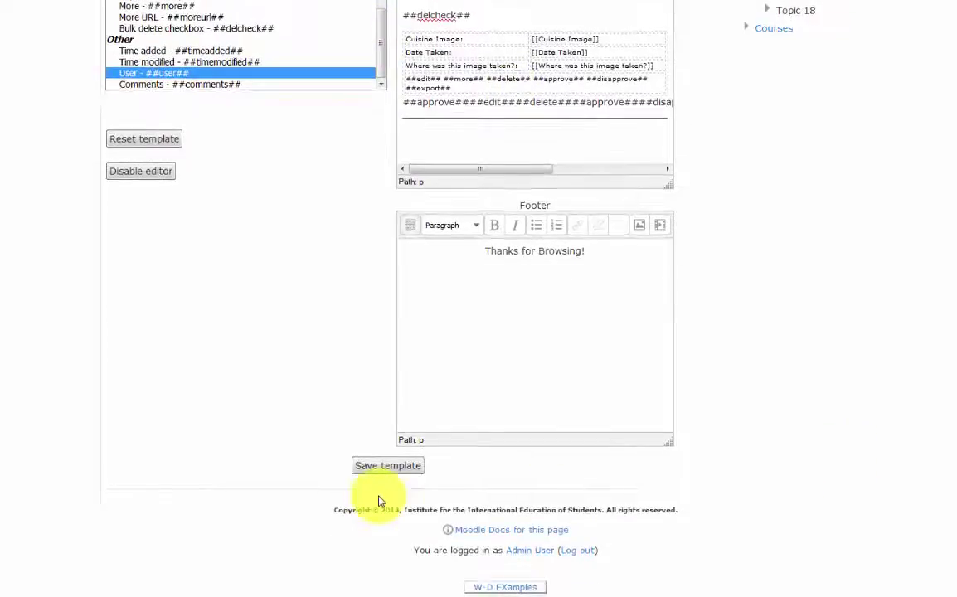
Save the list template, then resave the Advanced search and Add entry templates with default layouts
click(393, 468)
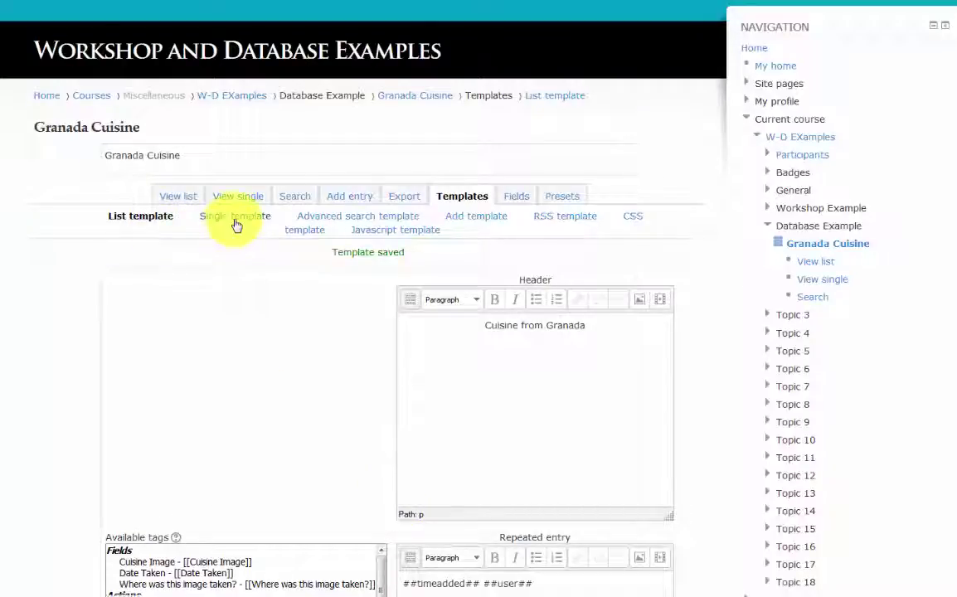
click(373, 220)
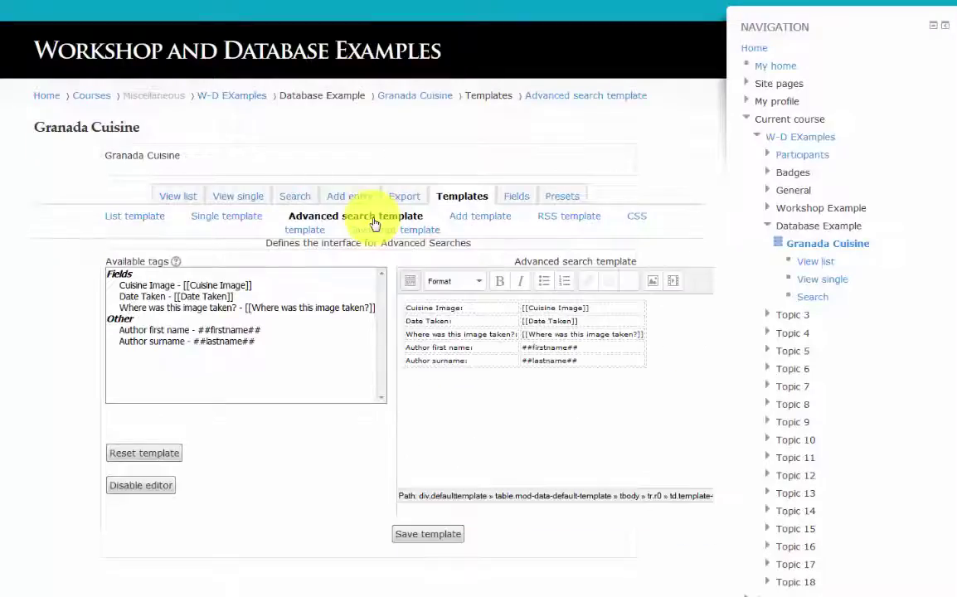
click(428, 534)
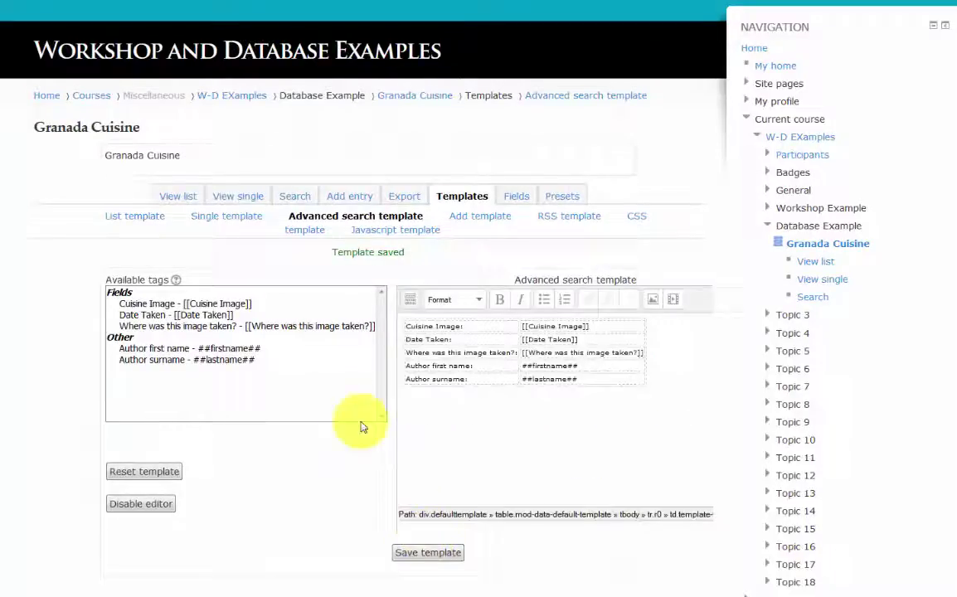
click(481, 218)
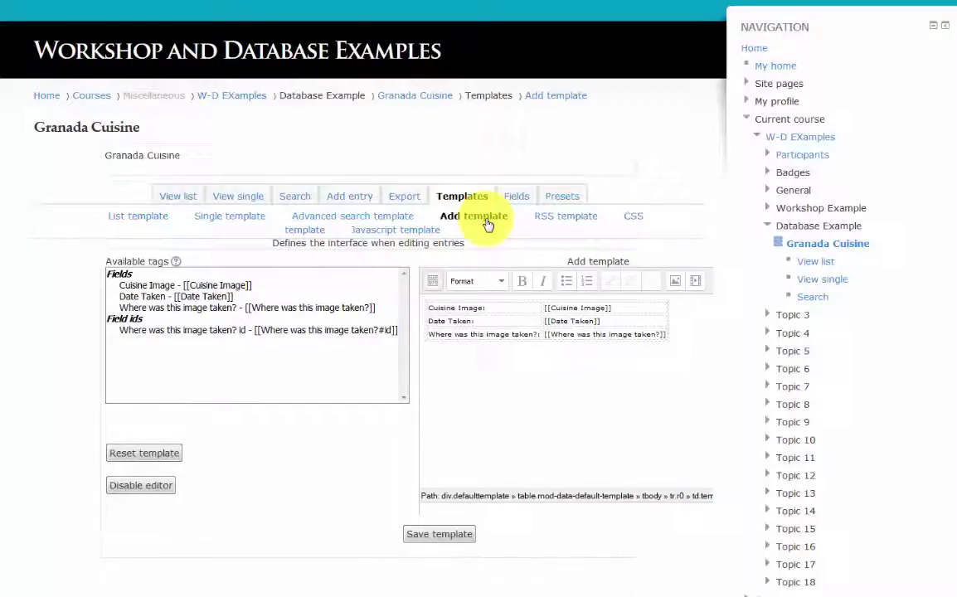
click(438, 535)
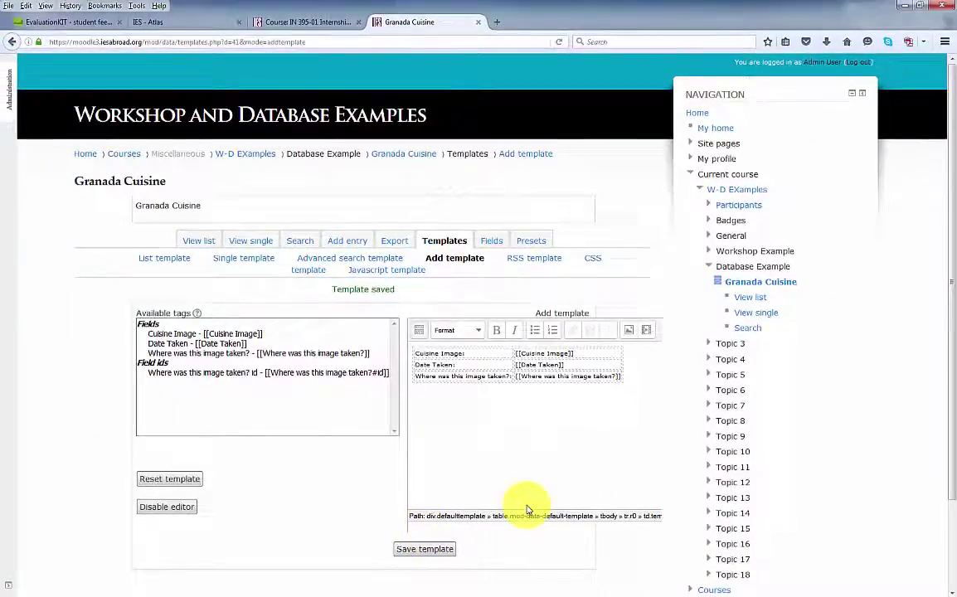
Move through Add entry and Search to the View list page, which shows no entries yet
click(348, 246)
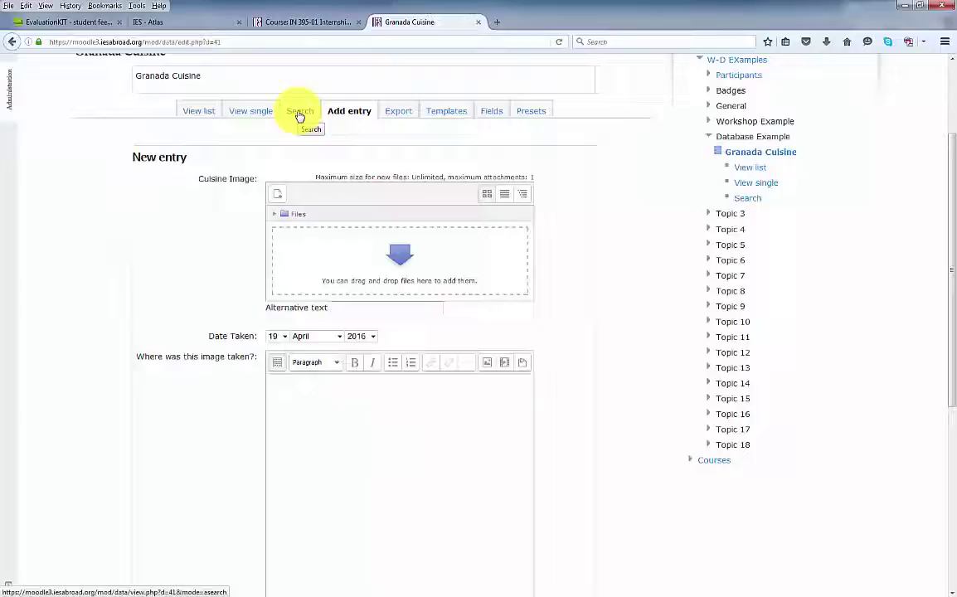
click(297, 113)
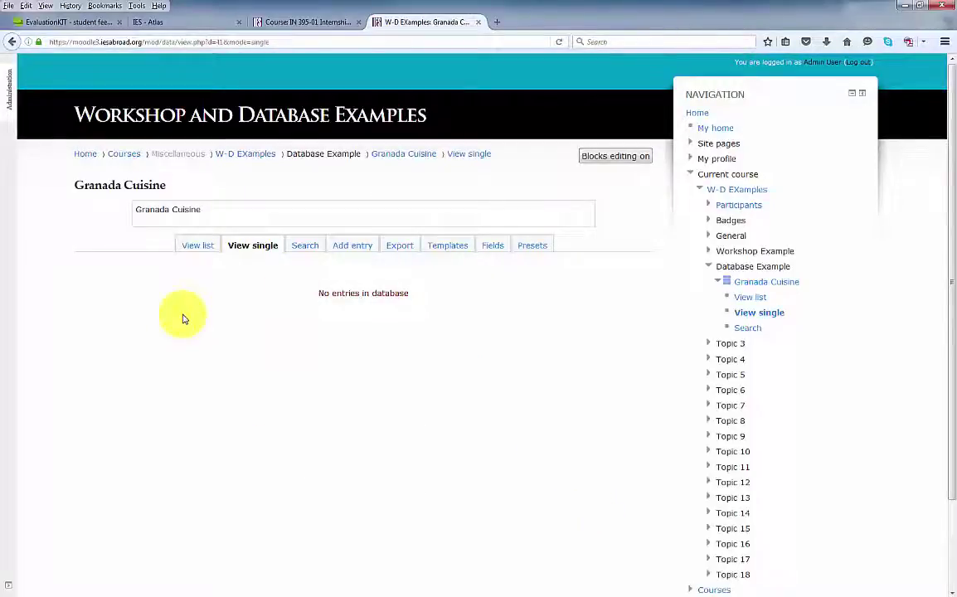
click(191, 248)
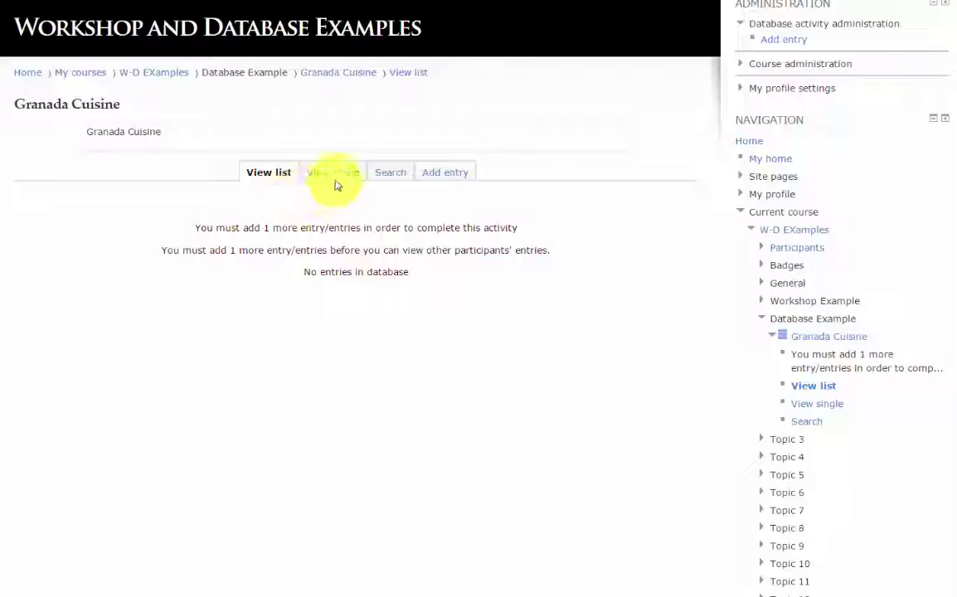
Save an entry with granada.jpg, alt text 'Spanish Ham', date 8 April 2016, location 'La Oliva'
click(445, 176)
key(alt+Tab)
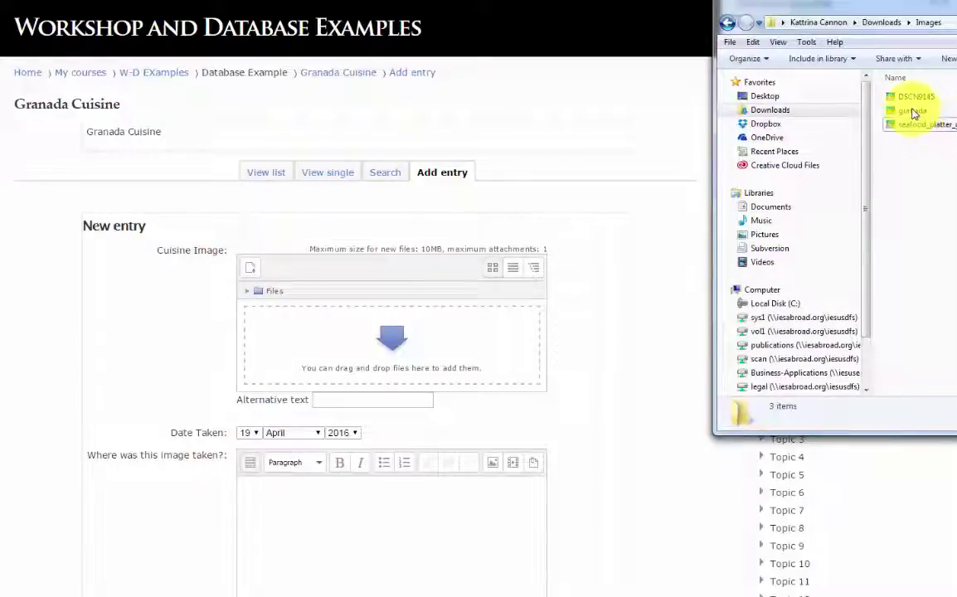
drag(913, 112, 406, 375)
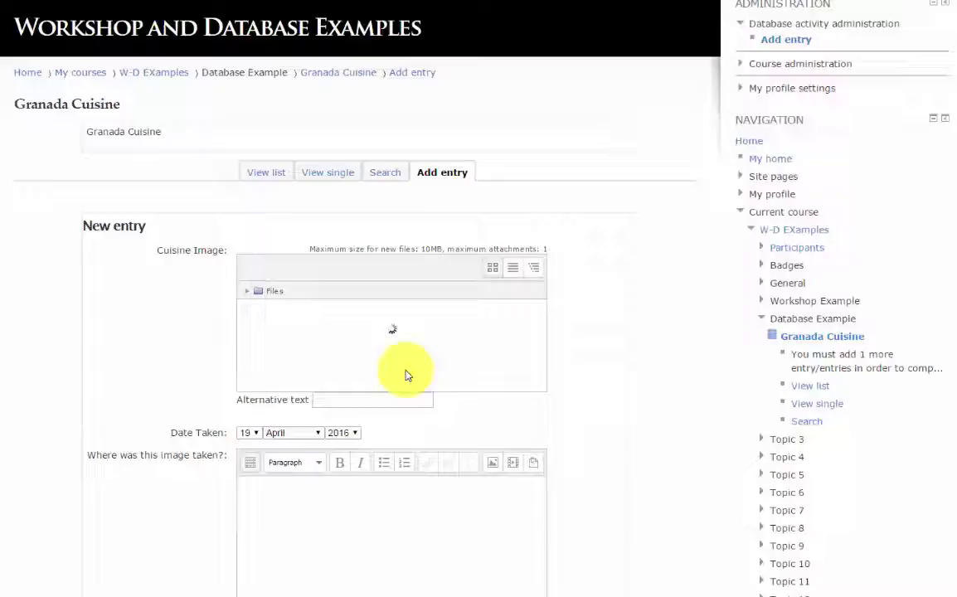
scroll(346, 146, down, 3)
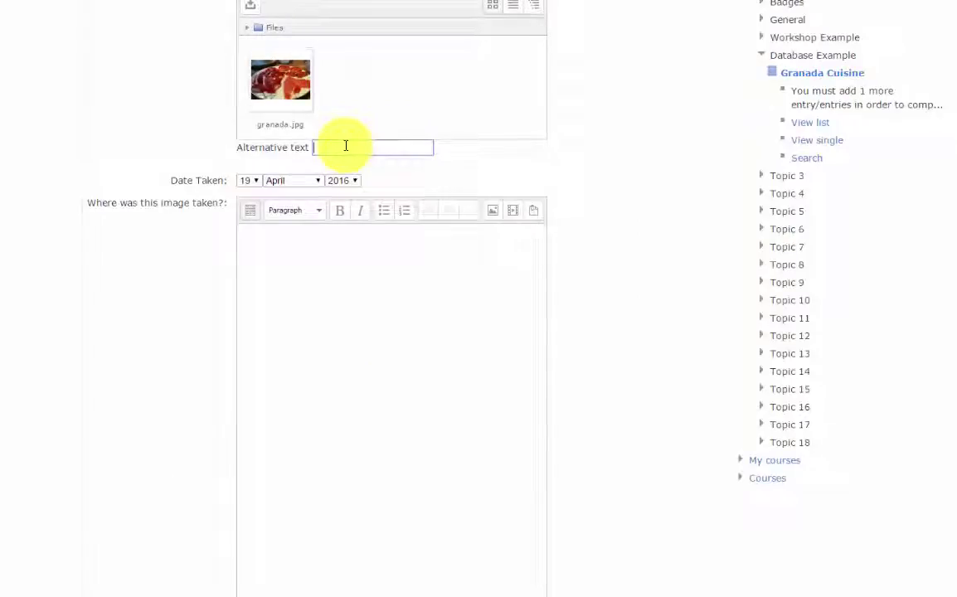
click(346, 146)
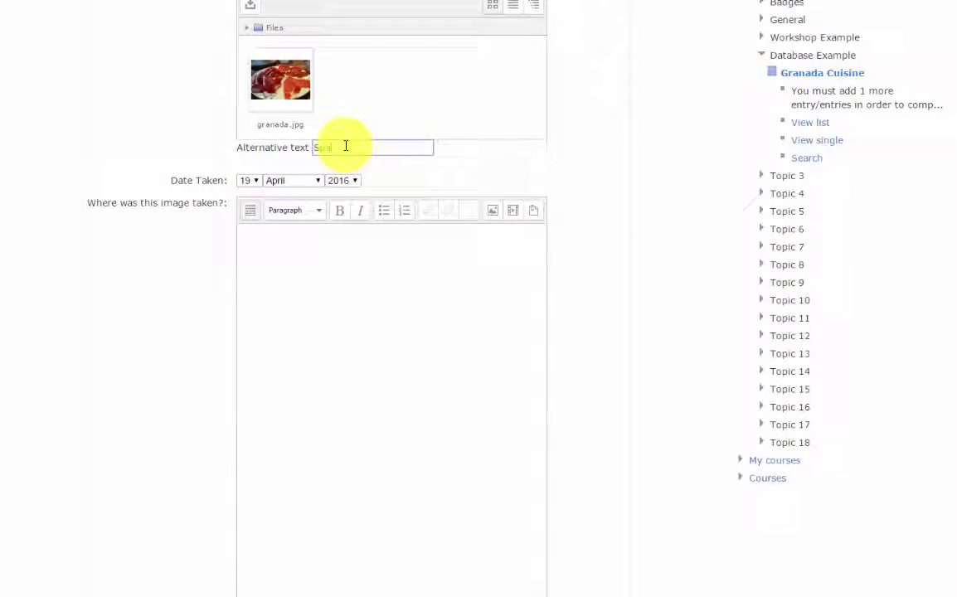
click(258, 181)
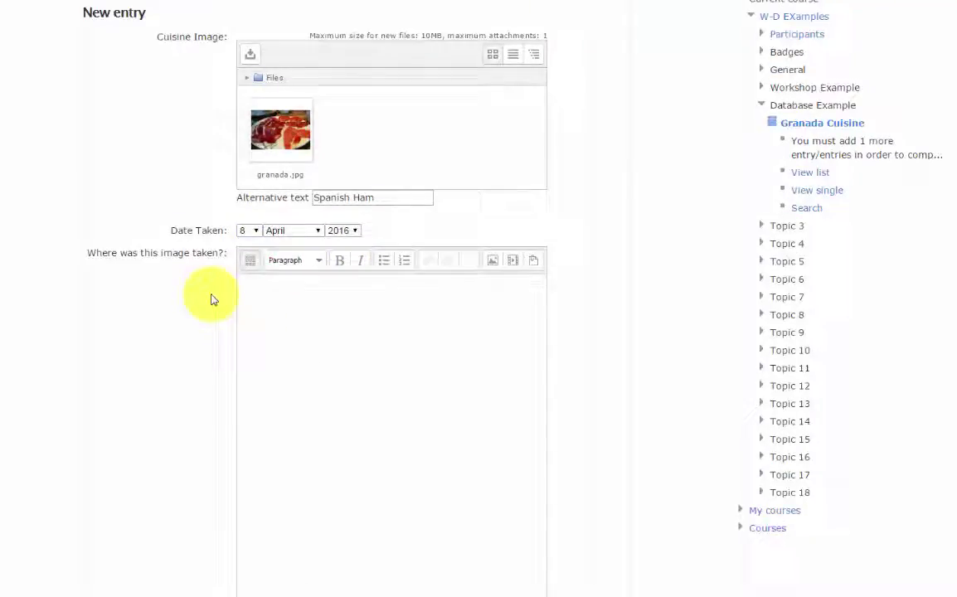
text(La Oliva)
scroll(285, 451, down, 5)
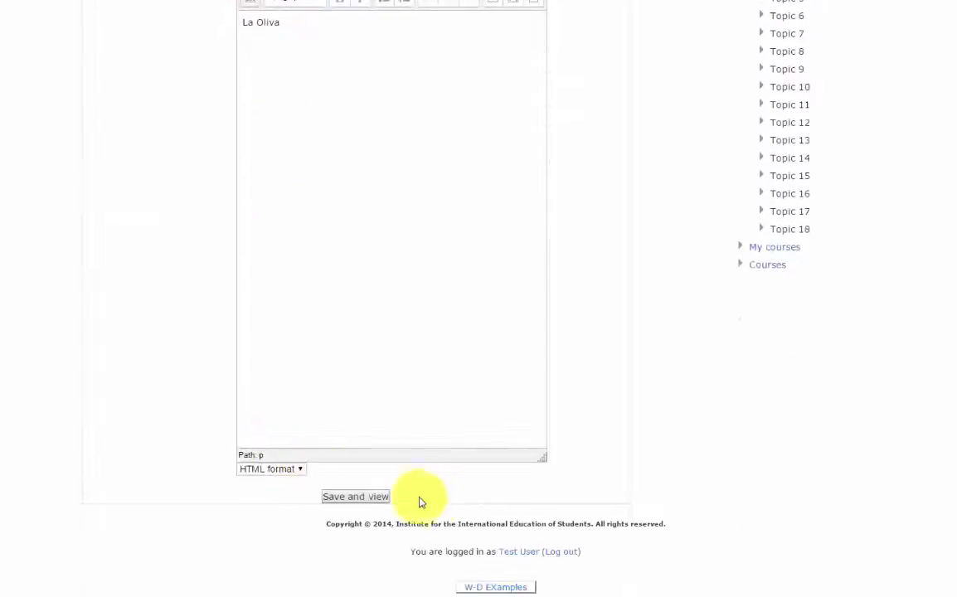
click(358, 500)
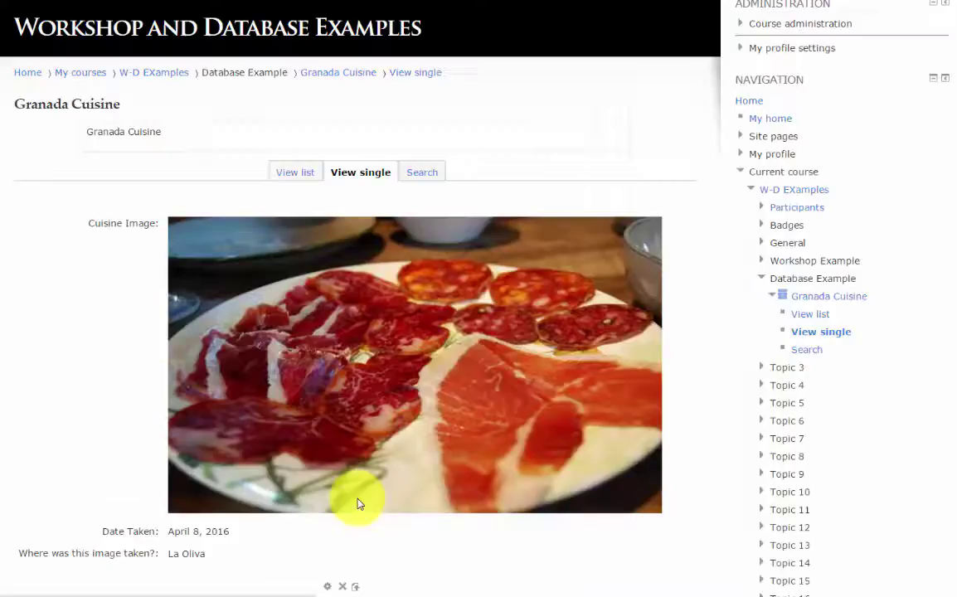
Review the saved ham entry, then show the View list page under 'Cuisine from Granada'
scroll(585, 543, down, 2)
scroll(591, 551, down, 1)
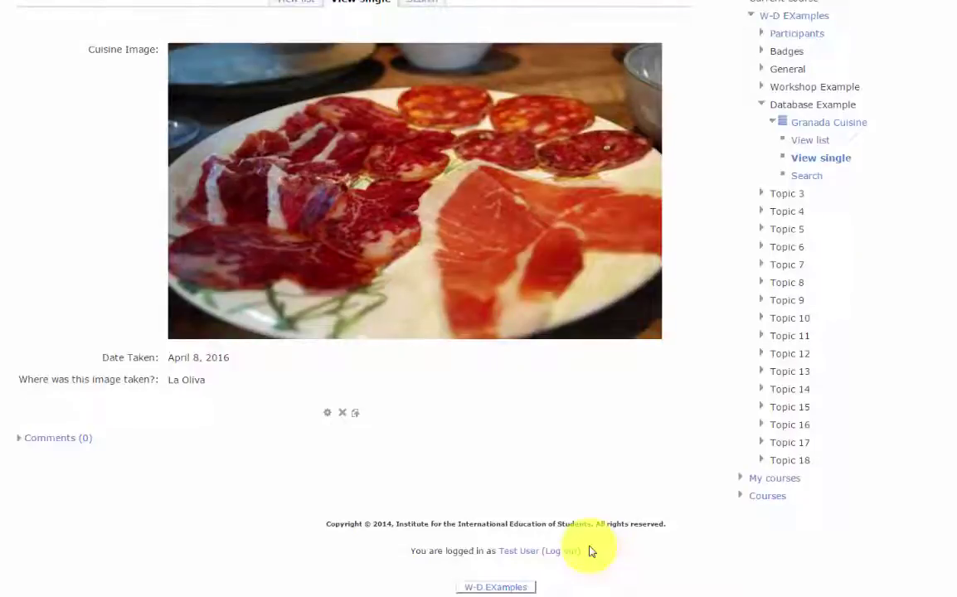
scroll(590, 550, up, 3)
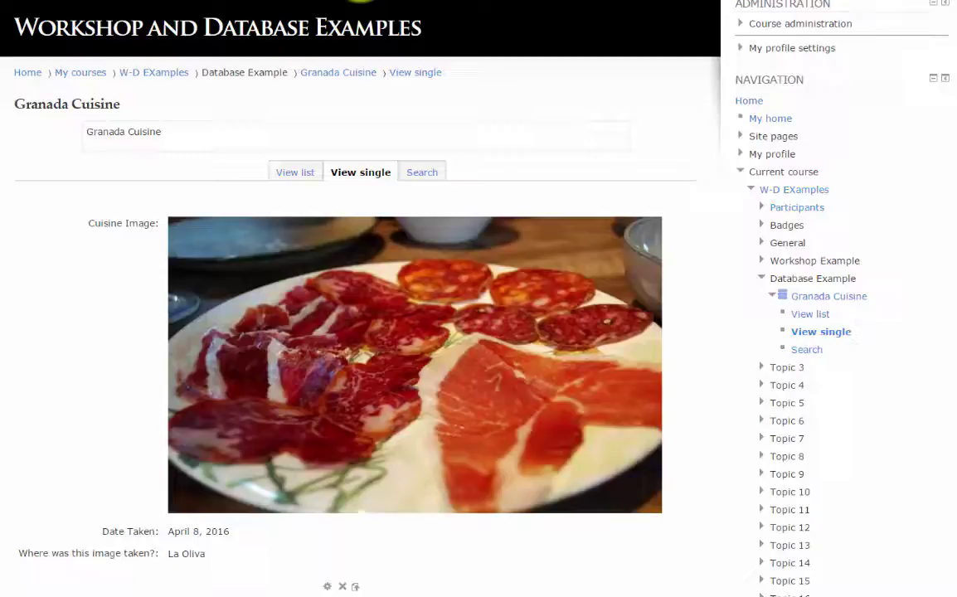
click(295, 175)
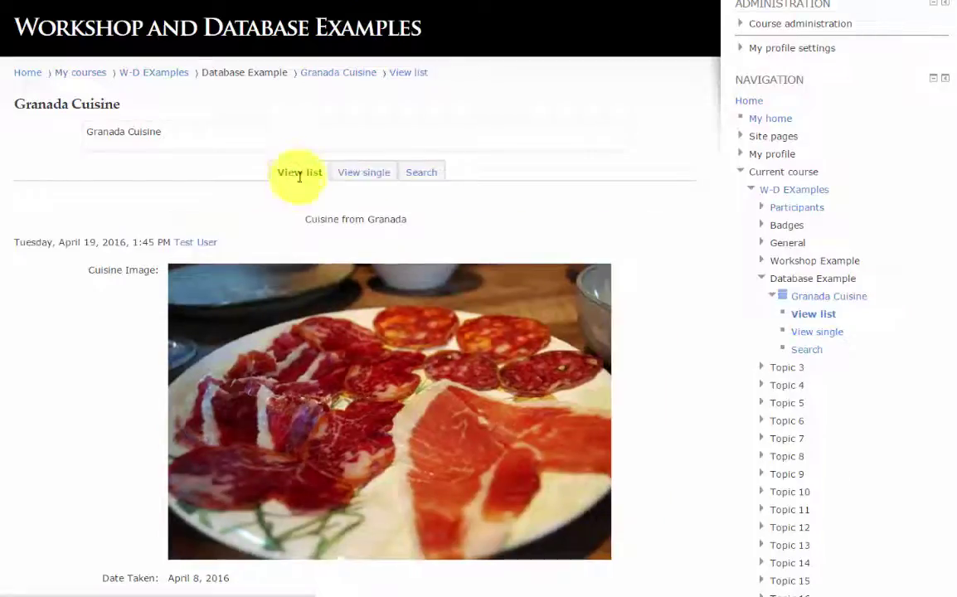
scroll(639, 388, down, 3)
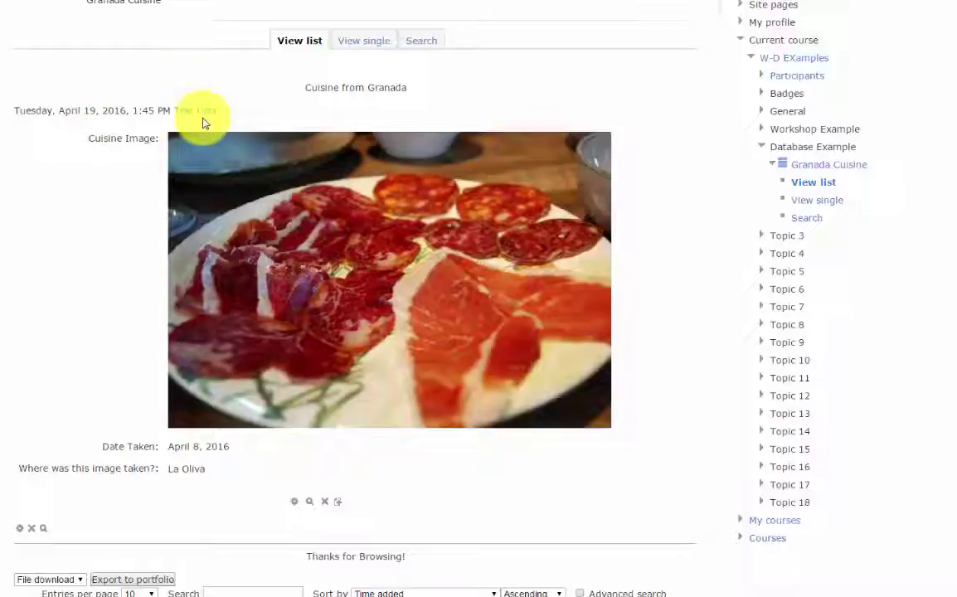
scroll(907, 535, up, 3)
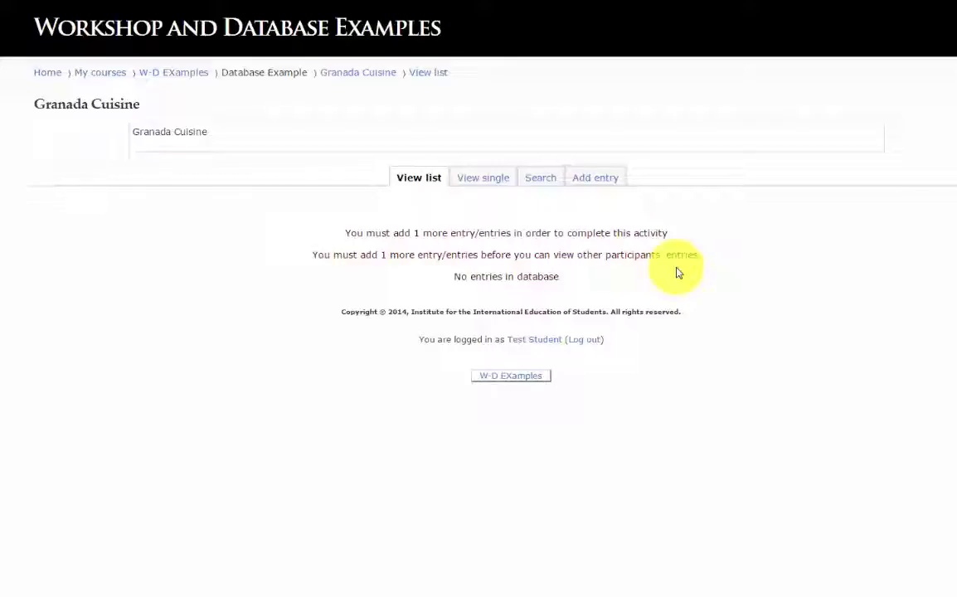
Start a new entry with the seafood platter photo and alt text 'seafood Platter'
click(594, 180)
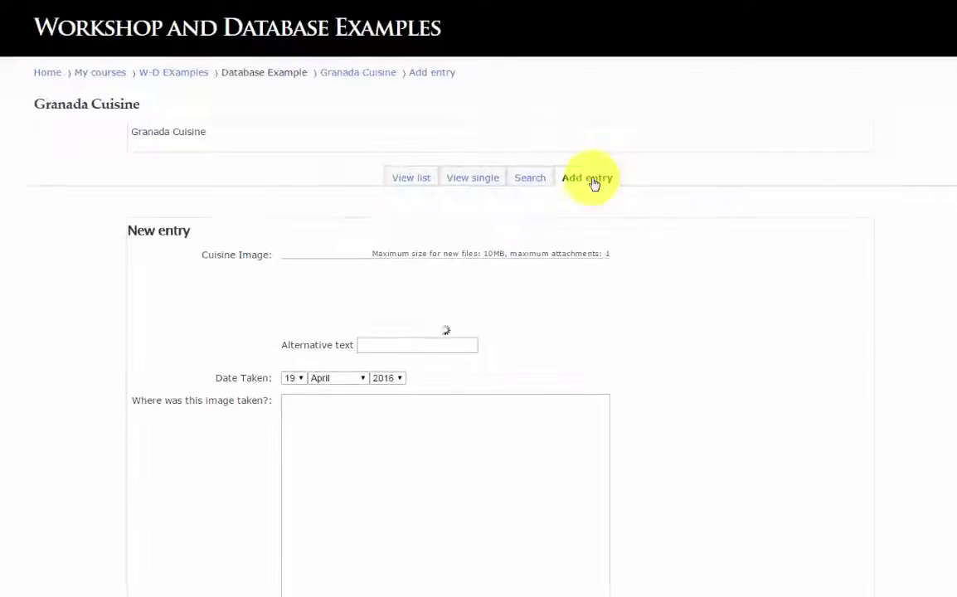
drag(790, 283, 405, 354)
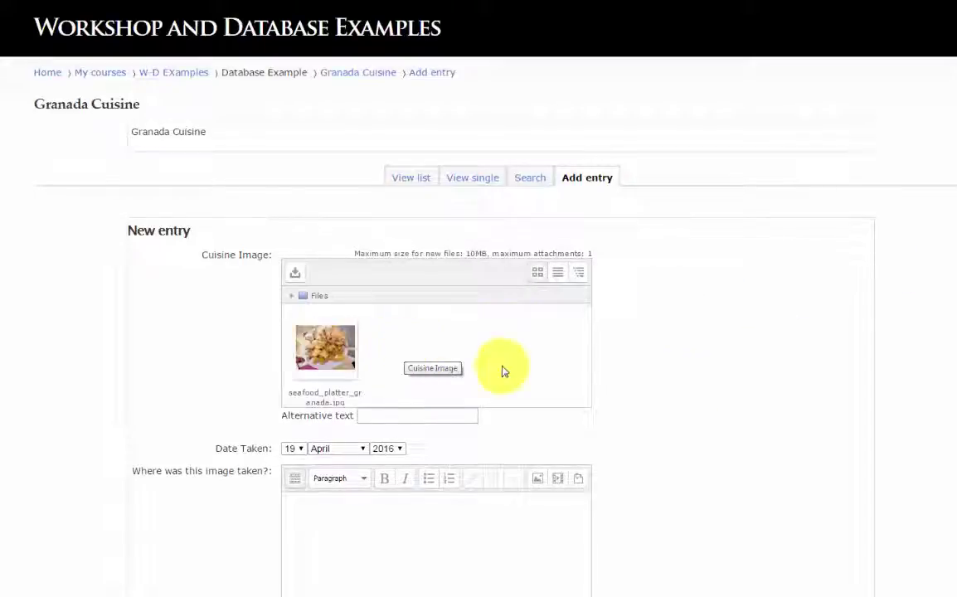
scroll(690, 393, down, 1)
scroll(693, 395, down, 3)
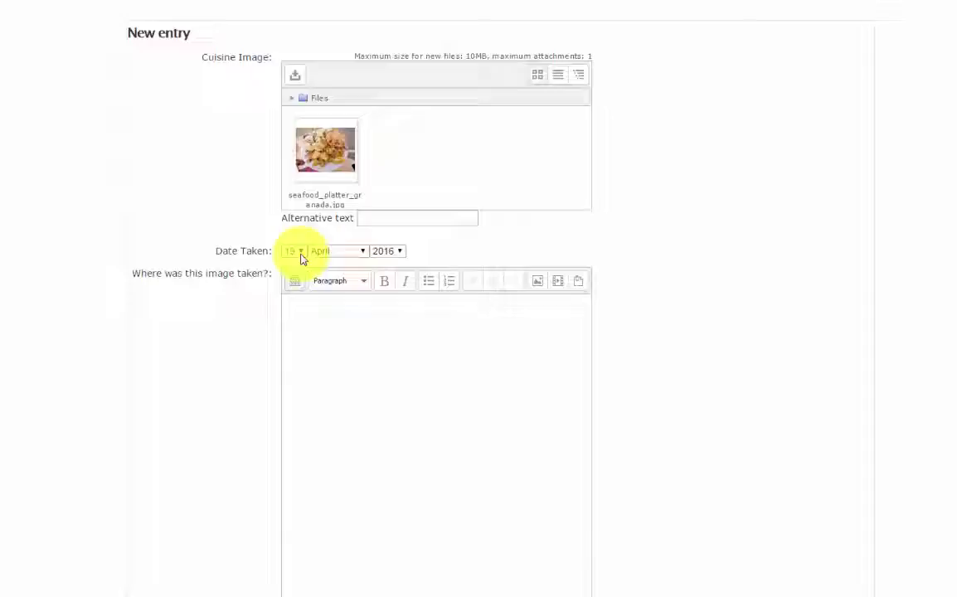
click(382, 219)
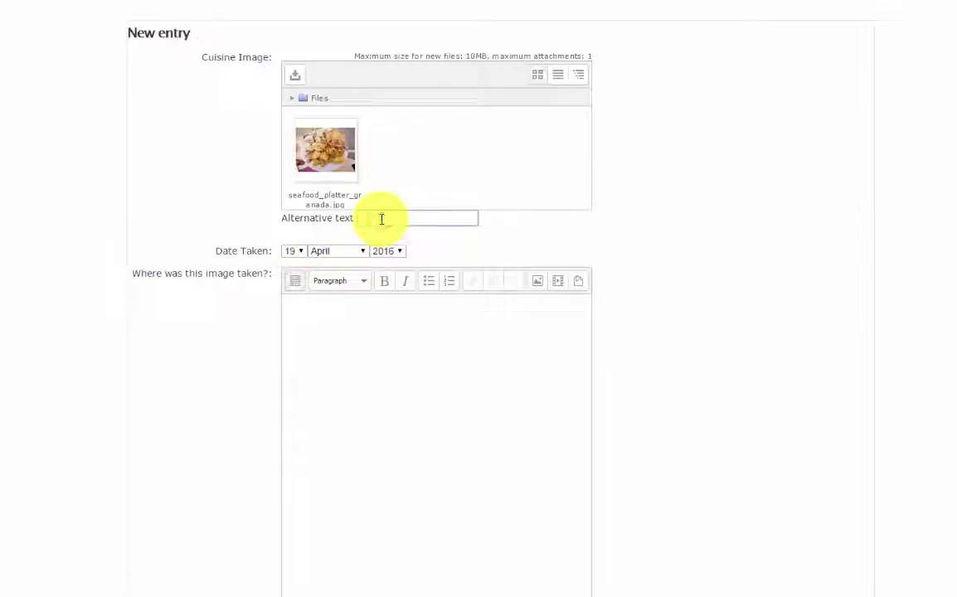
text(seafood)
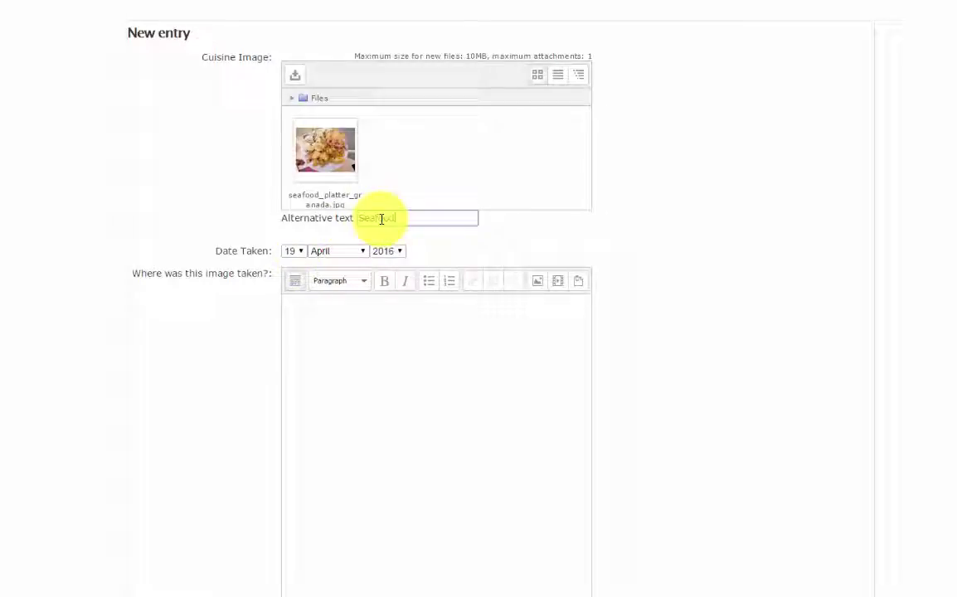
text( Platter)
Set the date to April 1, 2016 and location 'Jamon and Tapas Granada, Spain', then save
click(345, 315)
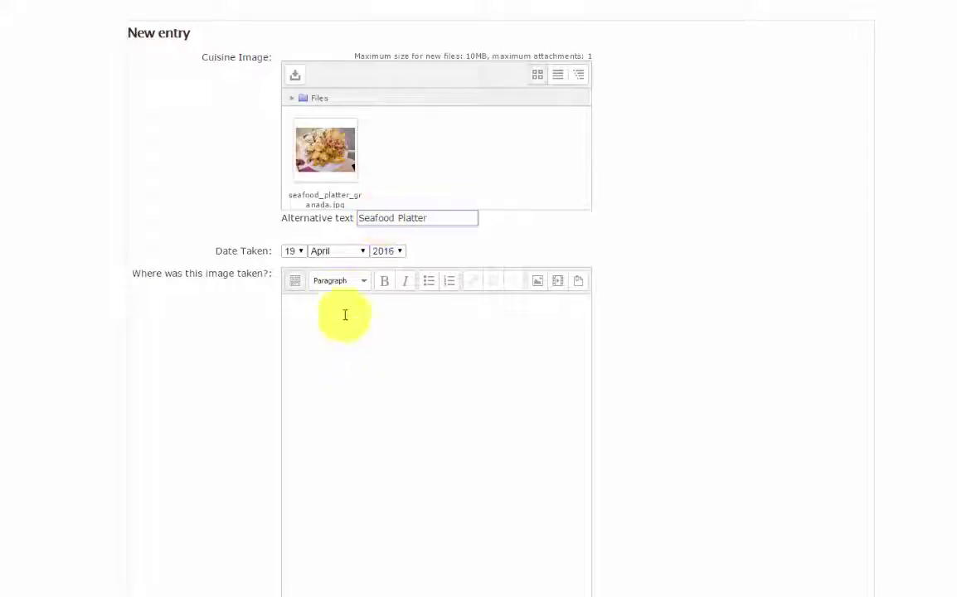
click(300, 251)
click(287, 264)
scroll(292, 376, up, 1)
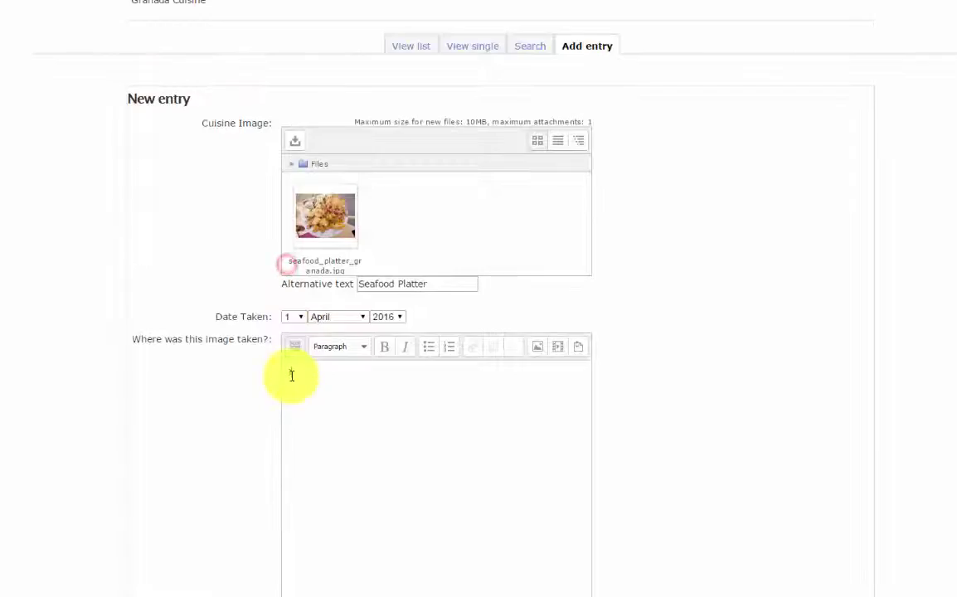
click(291, 375)
text(Spain and Ta)
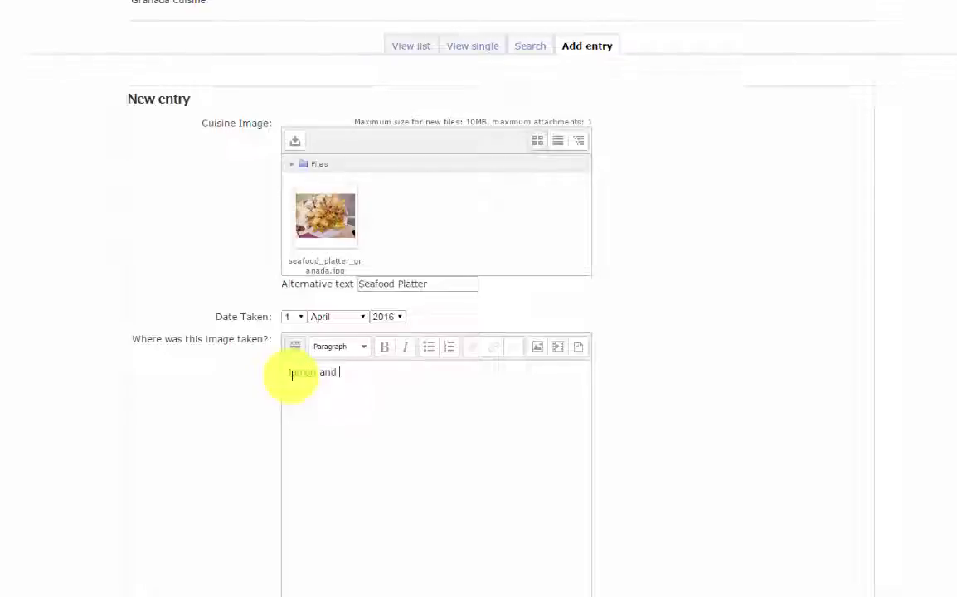
text(pas Granada, Spain)
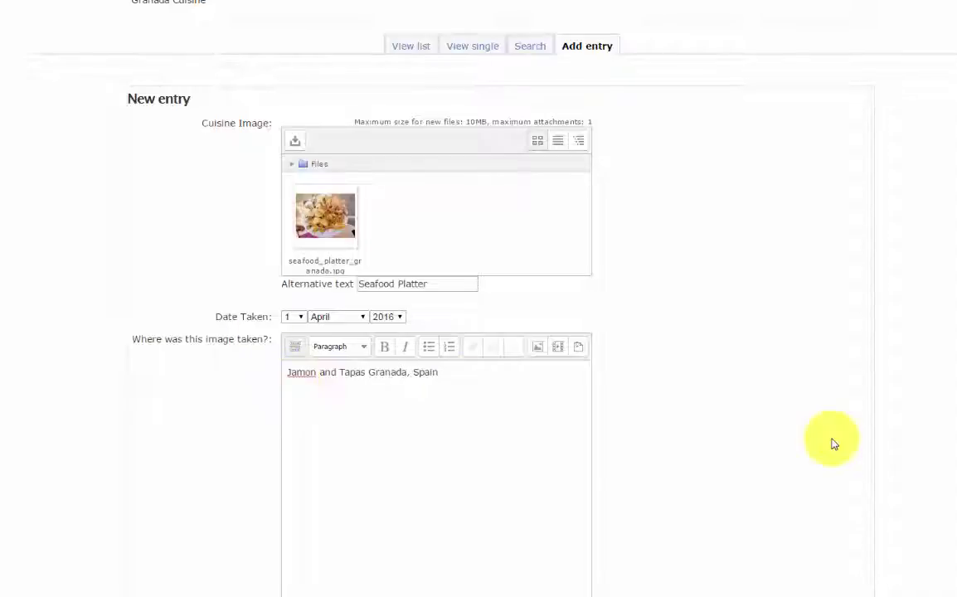
click(831, 438)
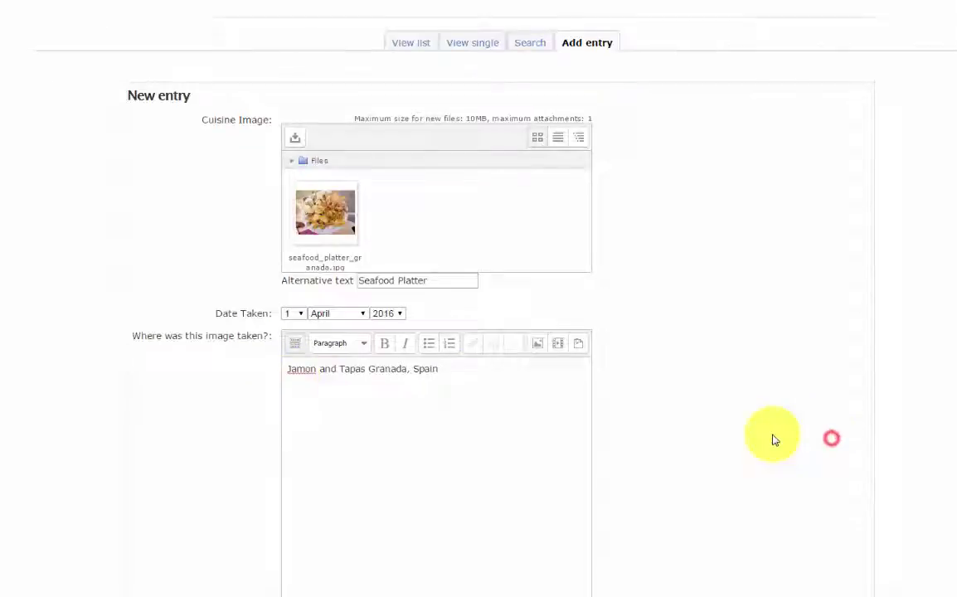
scroll(773, 440, down, 3)
click(487, 583)
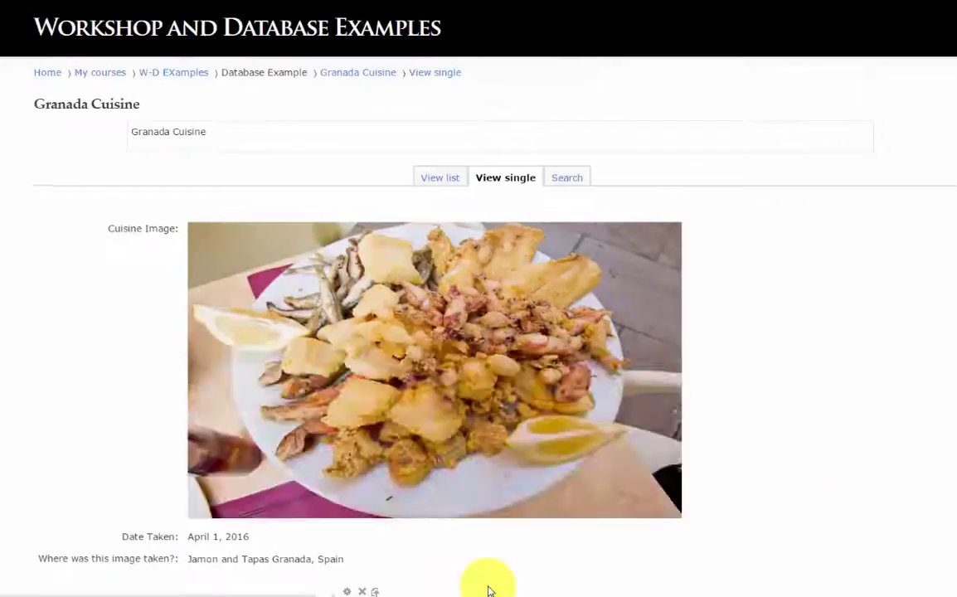
Show the database as a list with both entries, including the seafood platter
scroll(812, 454, down, 1)
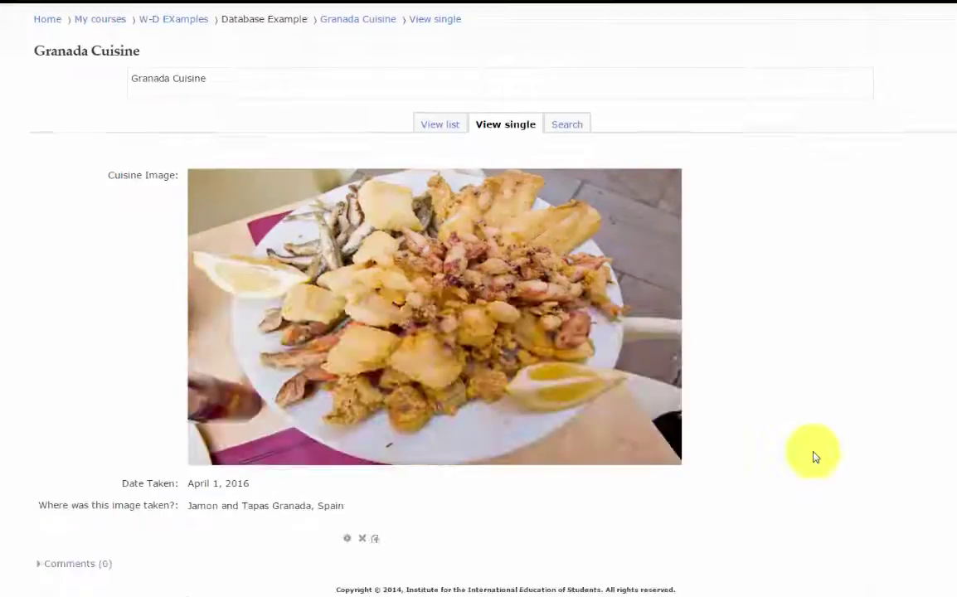
click(437, 129)
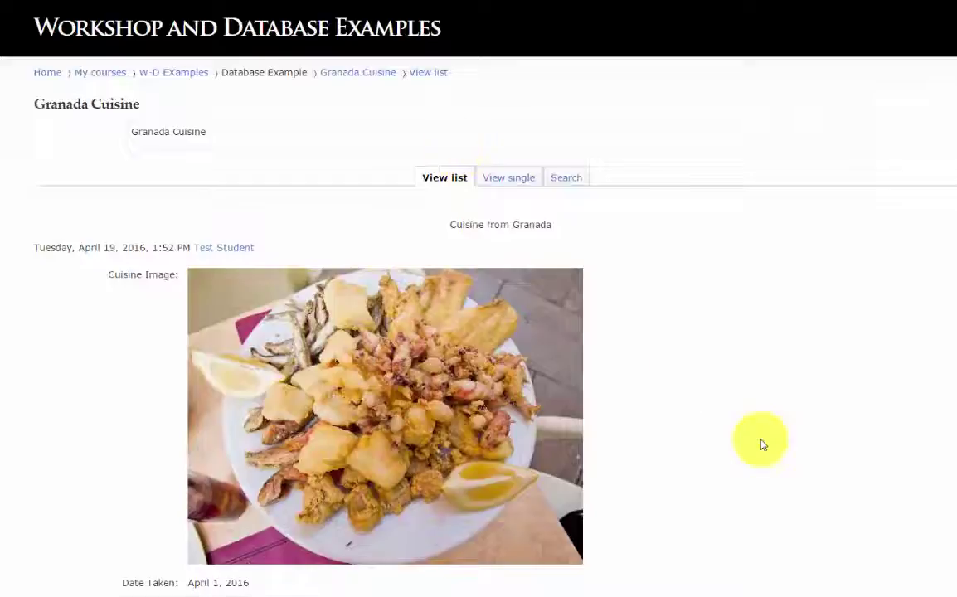
scroll(763, 445, down, 5)
scroll(763, 445, up, 3)
scroll(479, 332, up, 2)
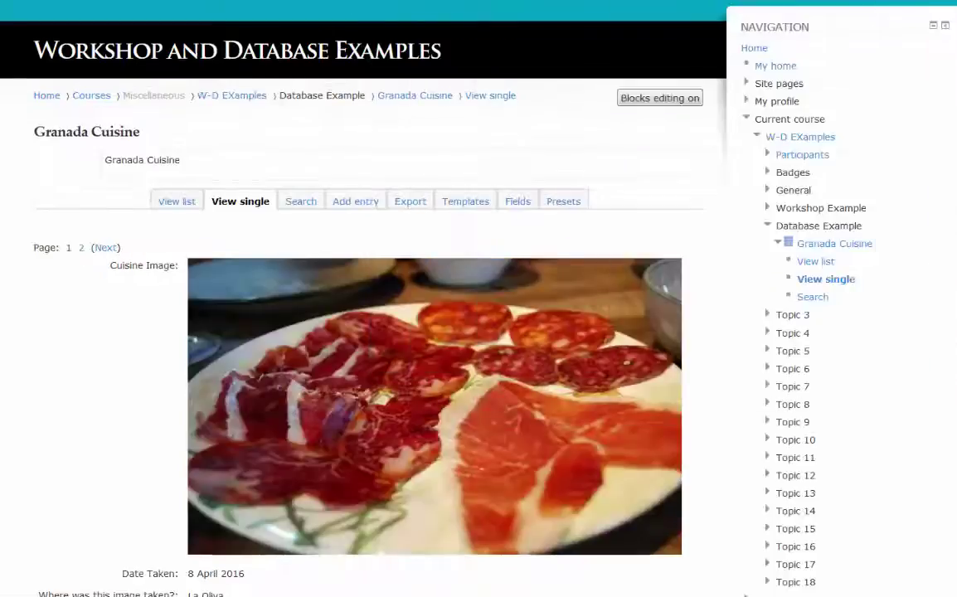
Approve the cured-meats entry and the seafood platter entry
scroll(926, 448, down, 1)
scroll(926, 447, down, 3)
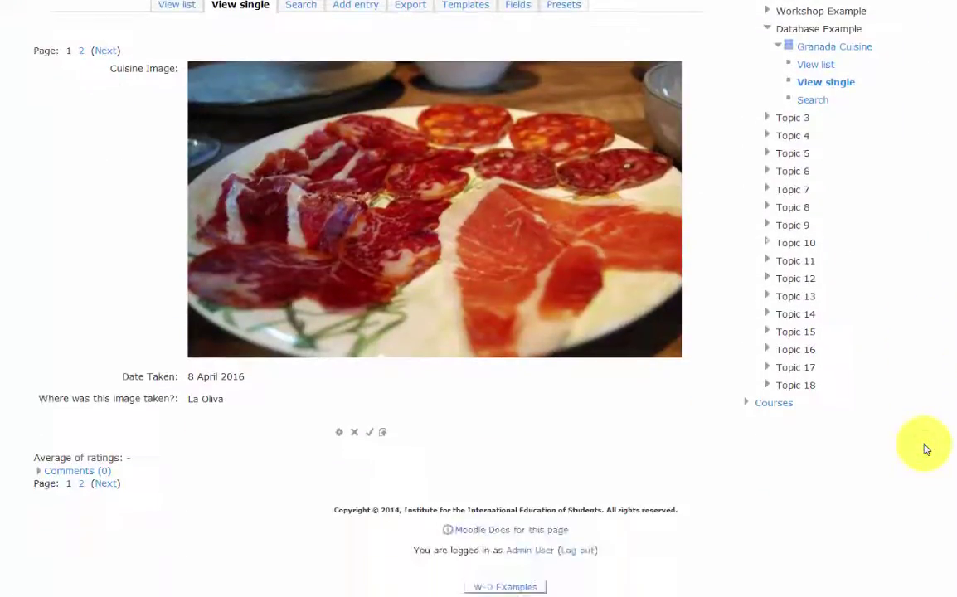
click(371, 435)
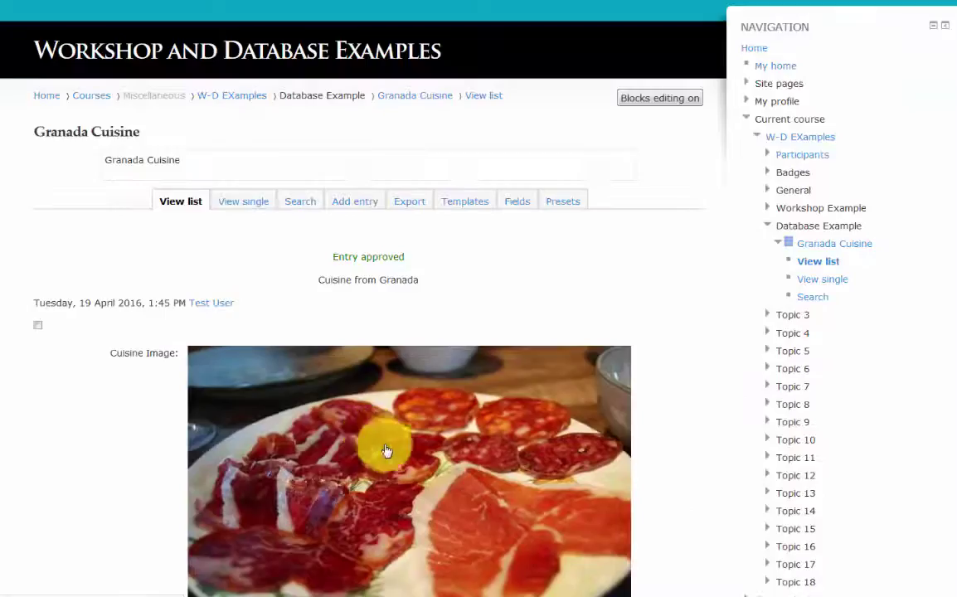
scroll(384, 448, down, 12)
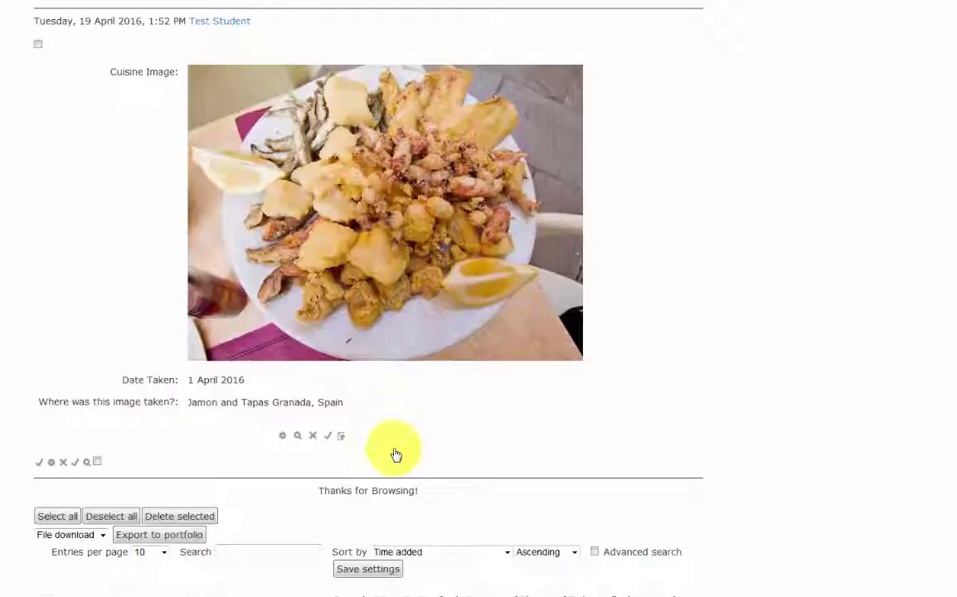
click(330, 440)
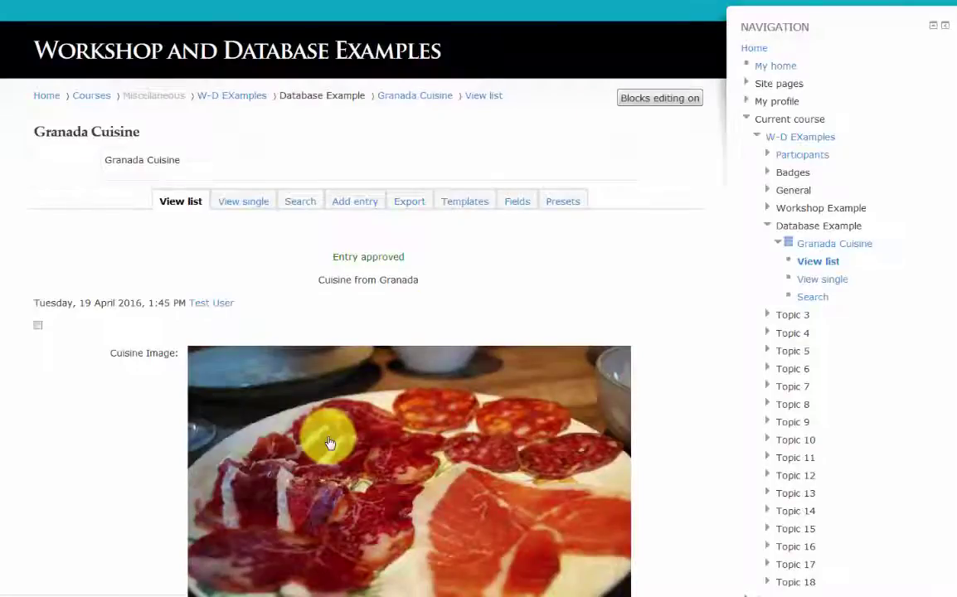
scroll(438, 456, down, 2)
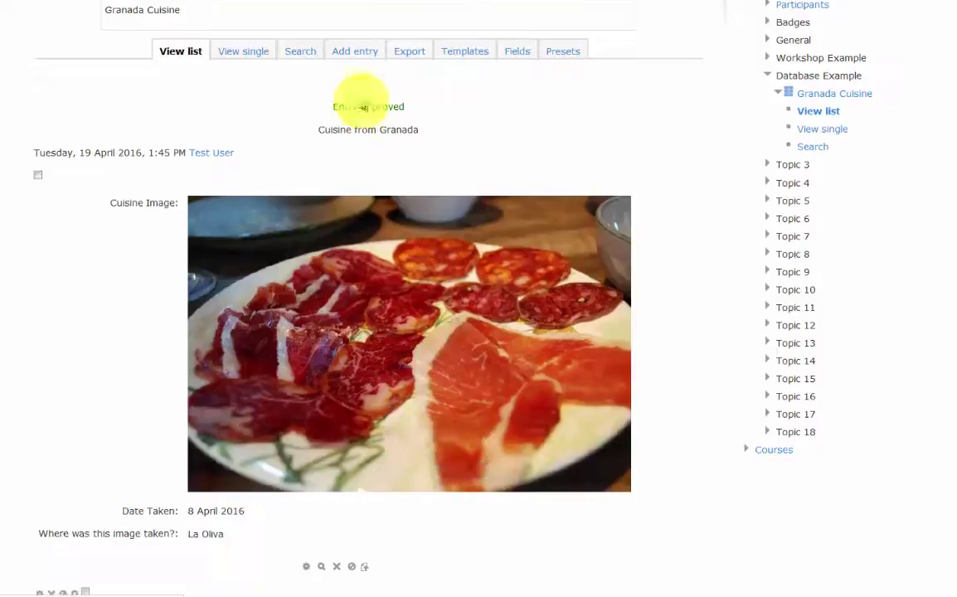
scroll(710, 419, down, 4)
scroll(709, 419, up, 6)
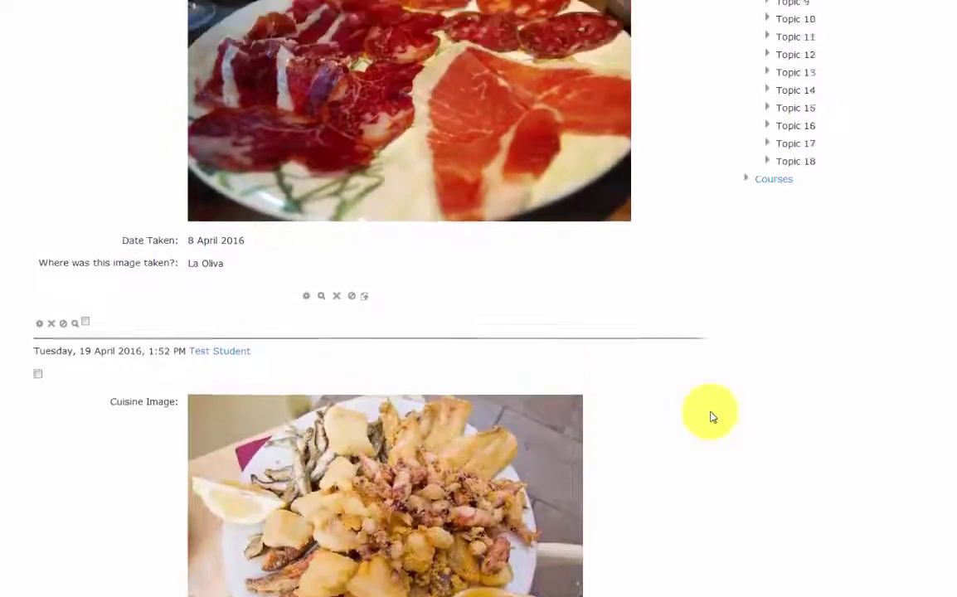
scroll(710, 419, down, 6)
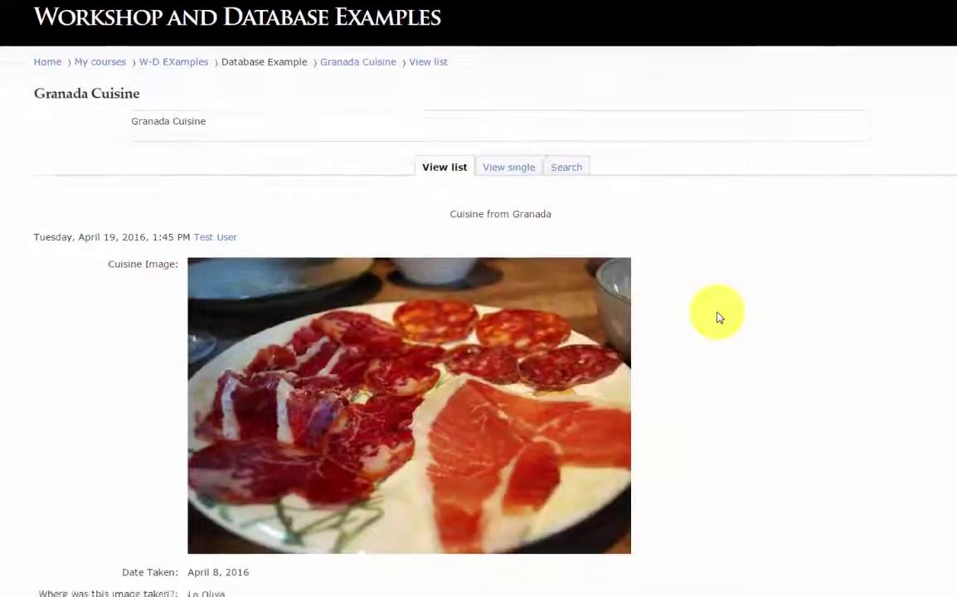
Open the La Oliva ham entry in single view and expand its comments
scroll(719, 318, down, 7)
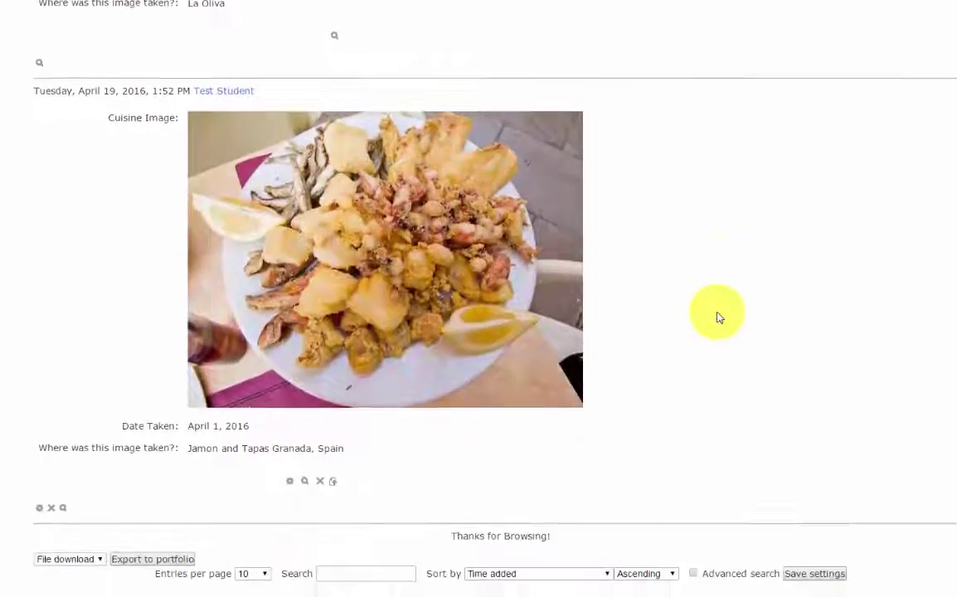
scroll(719, 317, down, 1)
scroll(719, 318, up, 8)
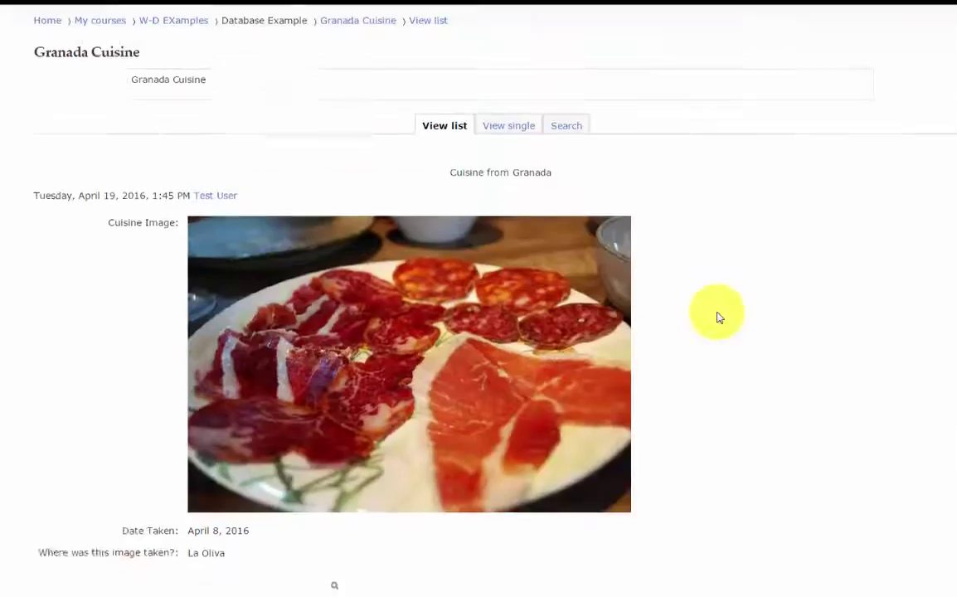
scroll(719, 317, up, 1)
click(508, 180)
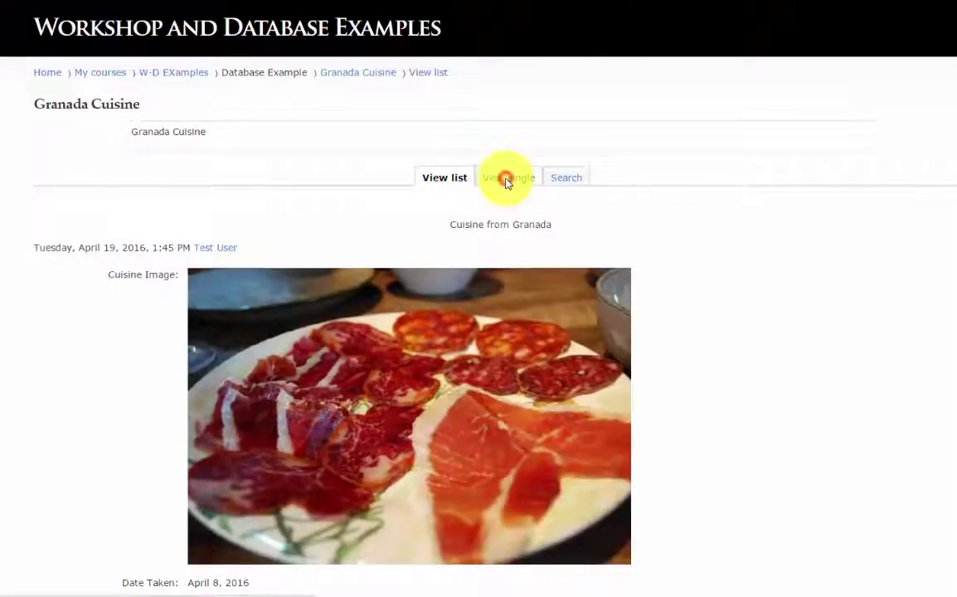
scroll(731, 365, down, 1)
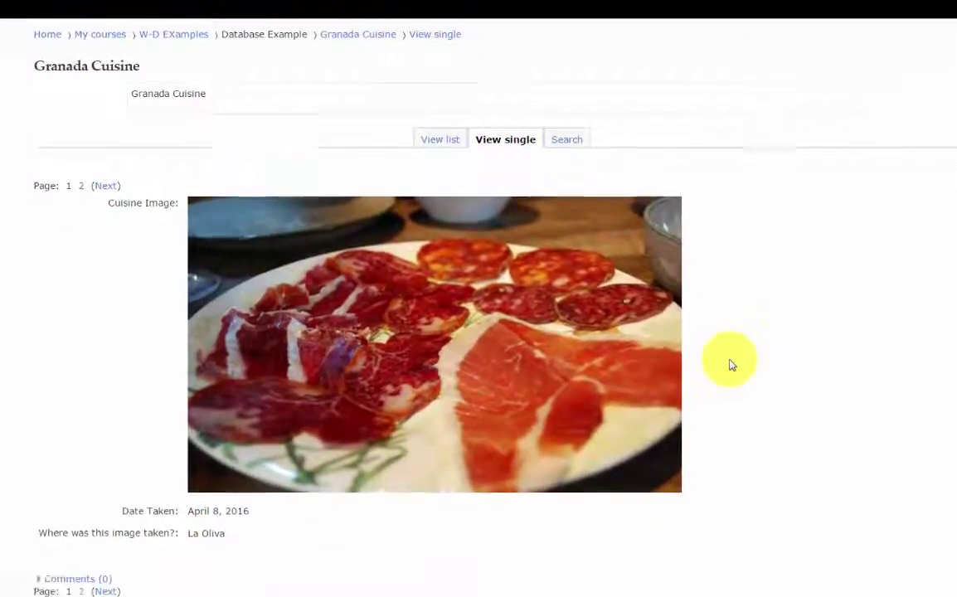
scroll(731, 365, down, 2)
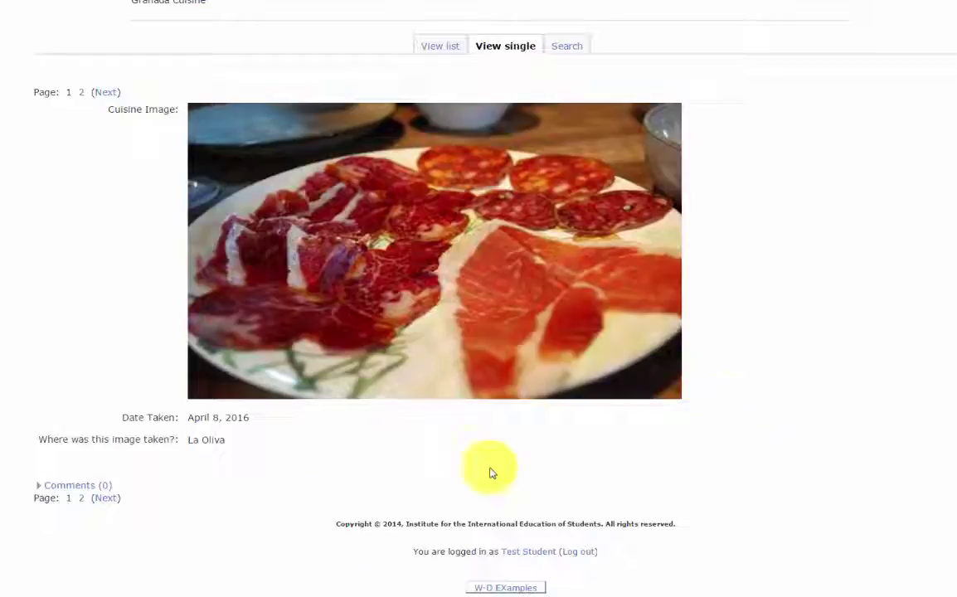
click(78, 487)
Post the comment 'Nice Photo' on the ham entry
click(81, 504)
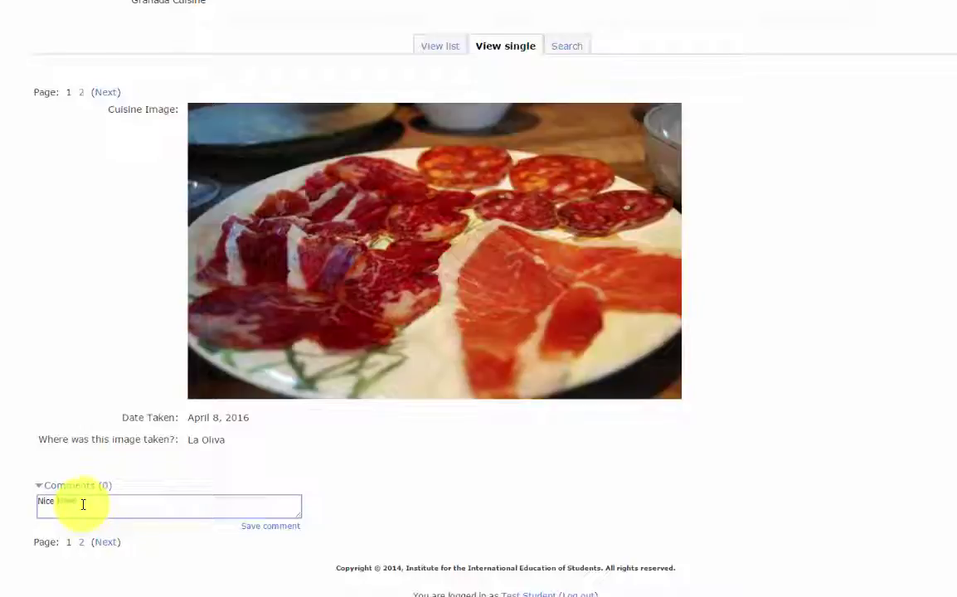
text(Nice Photo)
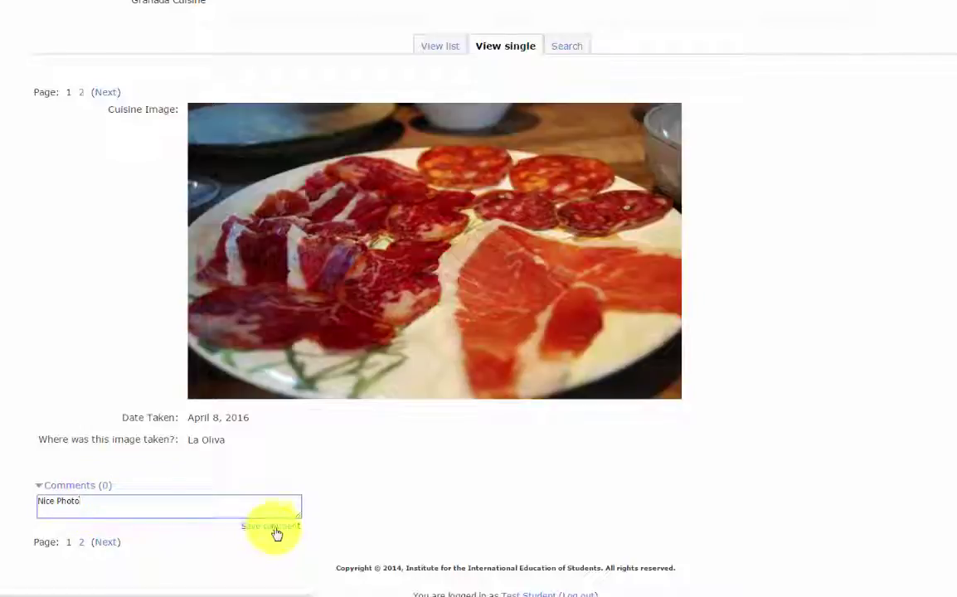
click(273, 527)
scroll(846, 502, down, 2)
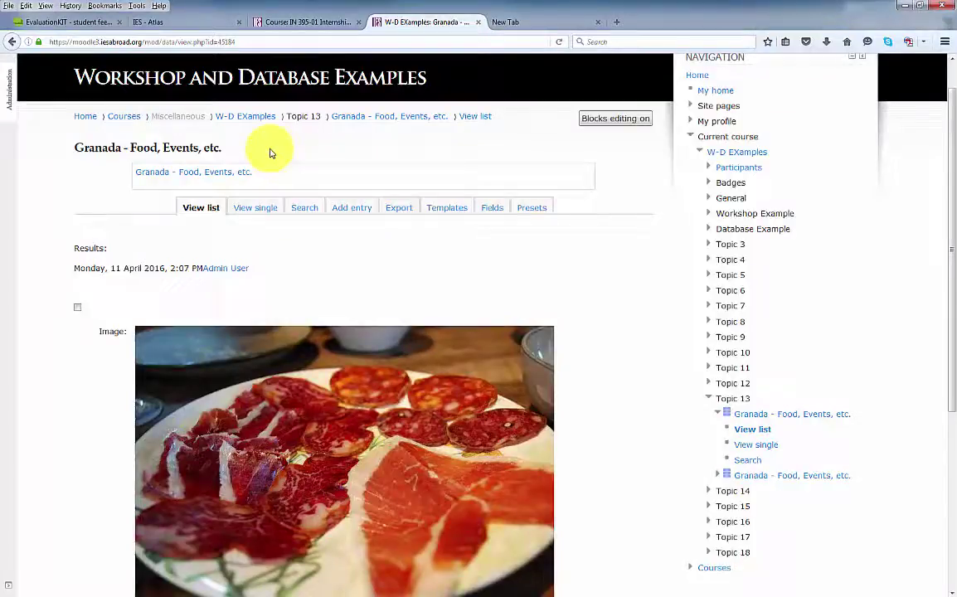
Override the Student role's permissions to Allow Rate entries (mod/data:rate) and save
click(10, 100)
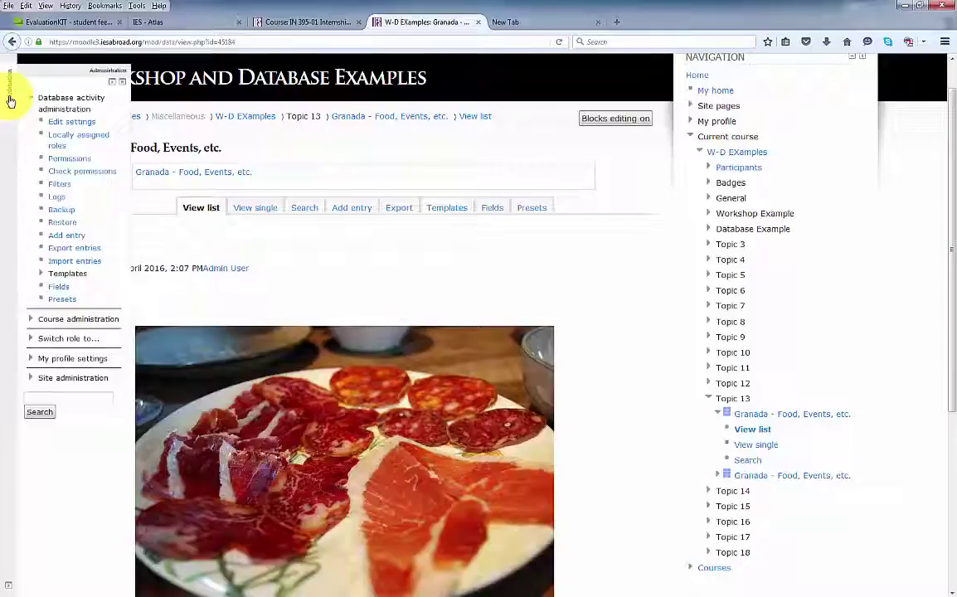
click(78, 163)
click(195, 201)
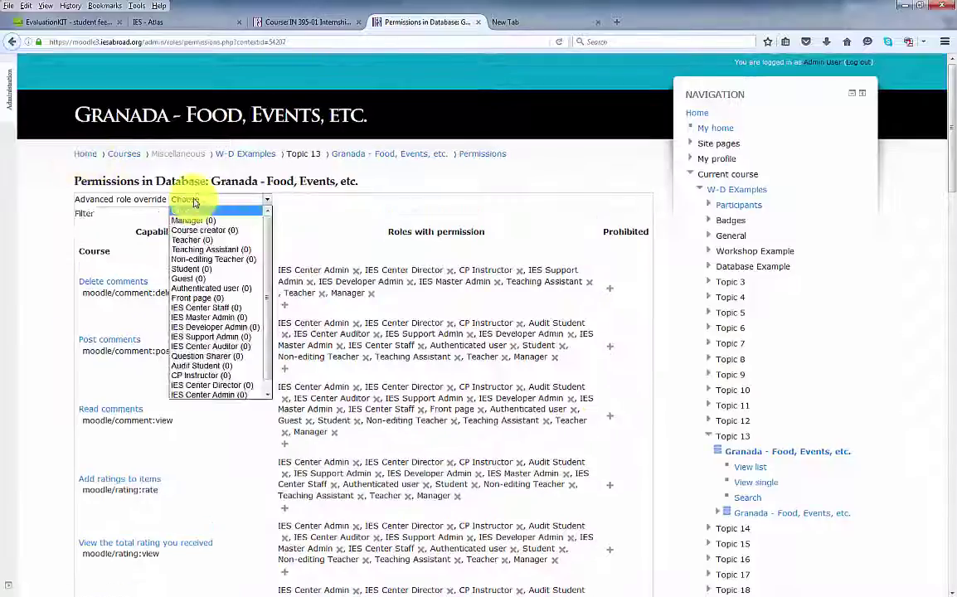
click(191, 271)
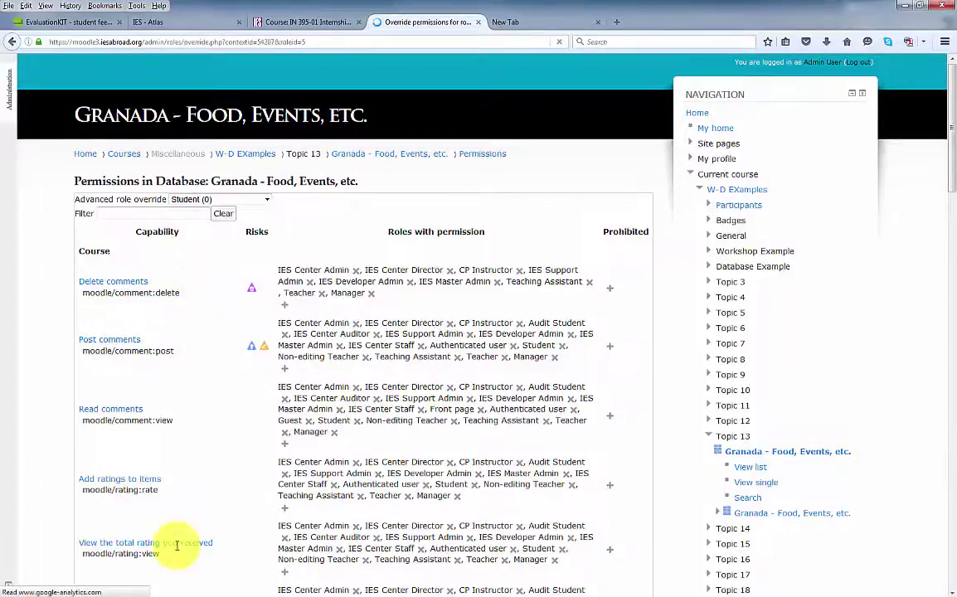
scroll(175, 544, down, 5)
scroll(197, 524, down, 5)
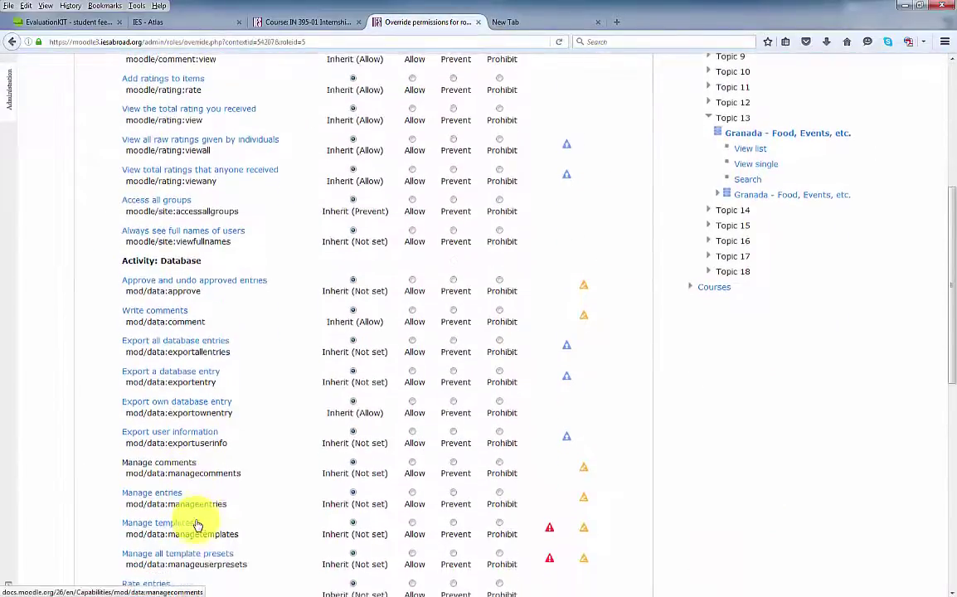
scroll(197, 524, down, 3)
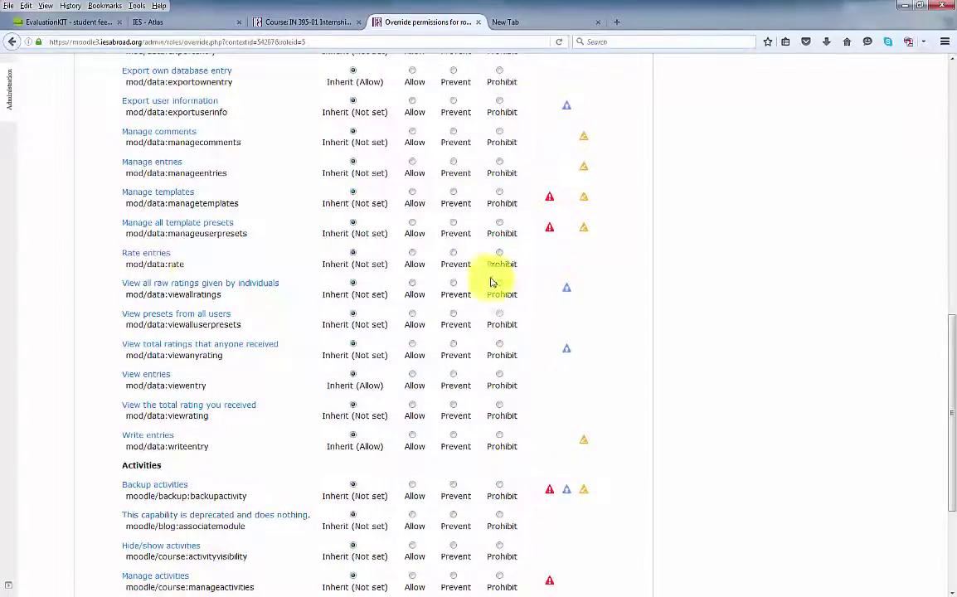
click(412, 253)
scroll(437, 357, up, 4)
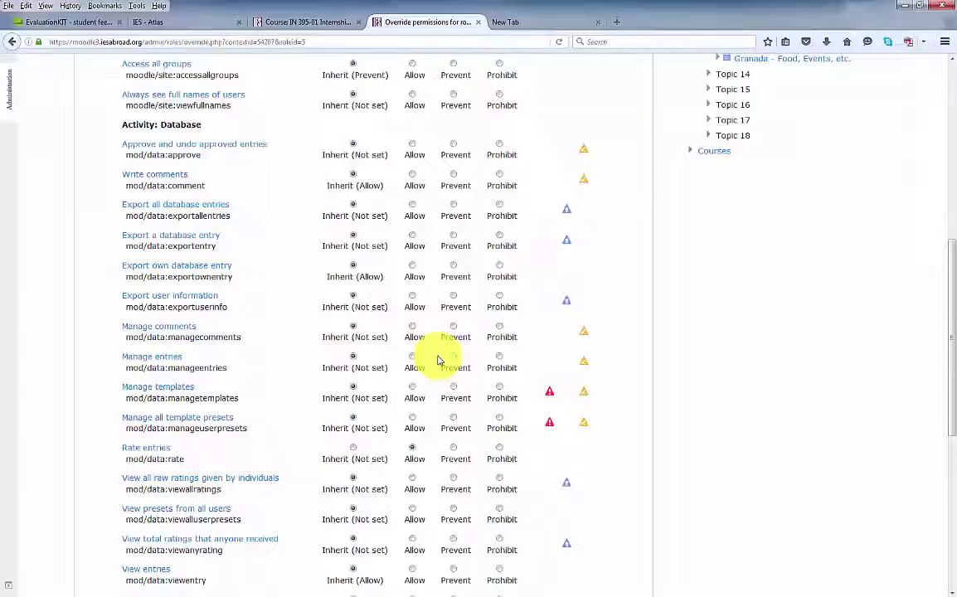
scroll(438, 362, down, 5)
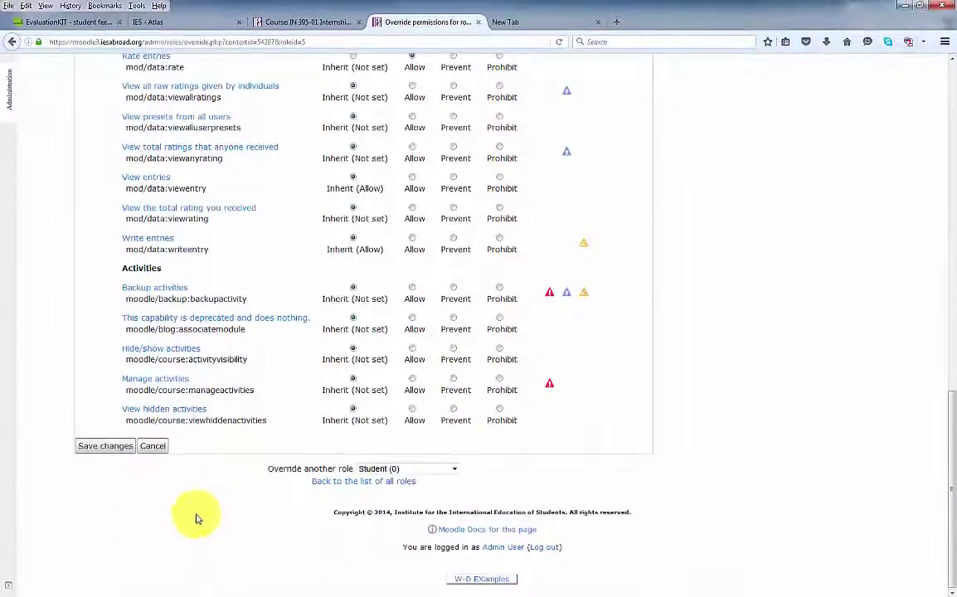
click(104, 446)
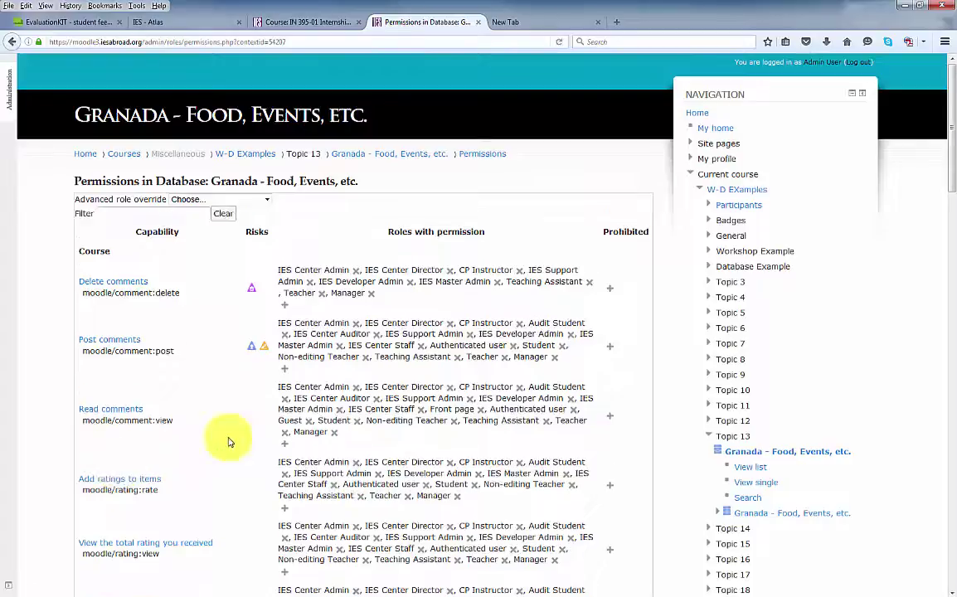
Set the database's ratings to Average of ratings with scale 100, then save and return to course
mouse_move(12, 103)
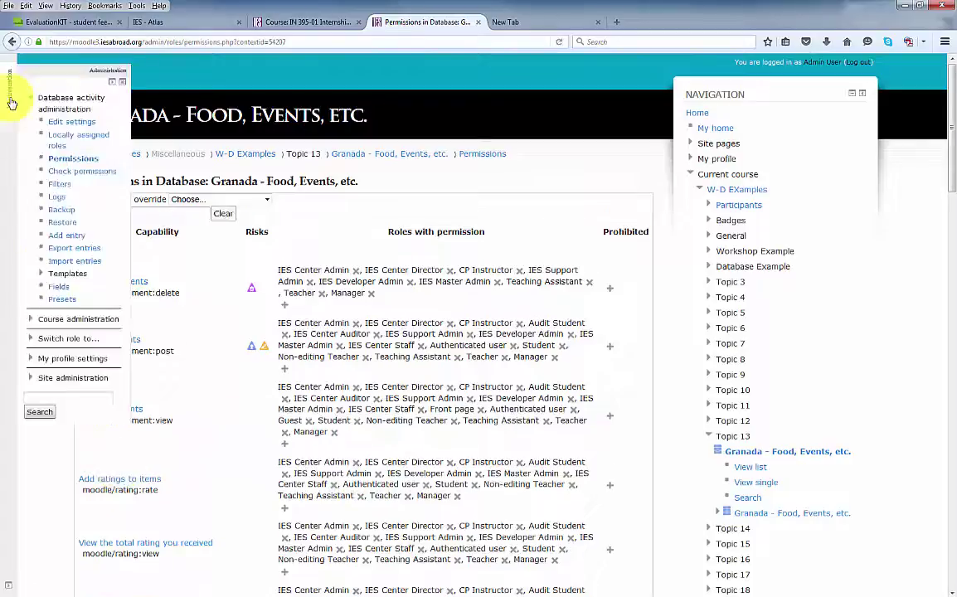
click(80, 126)
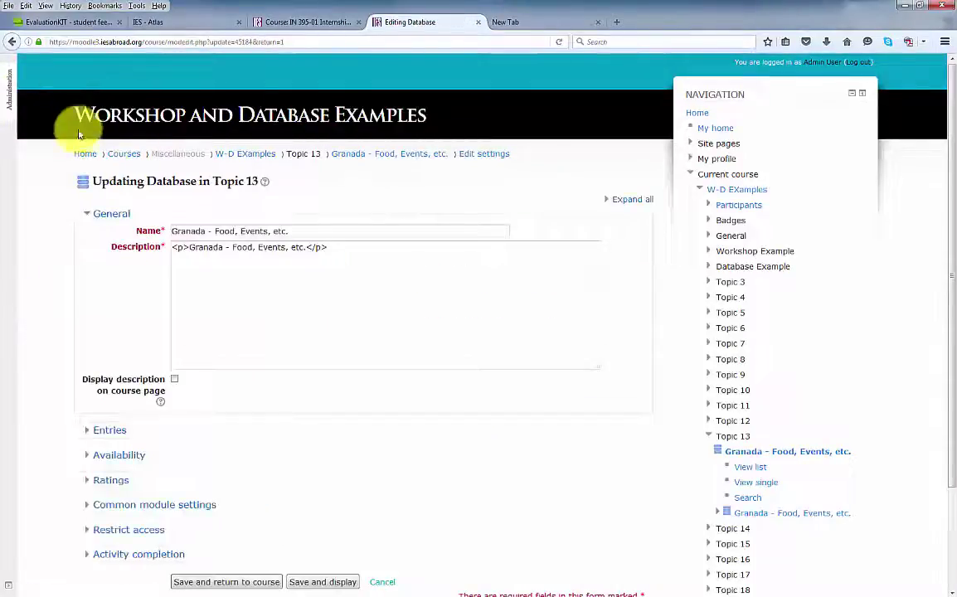
scroll(481, 450, down, 3)
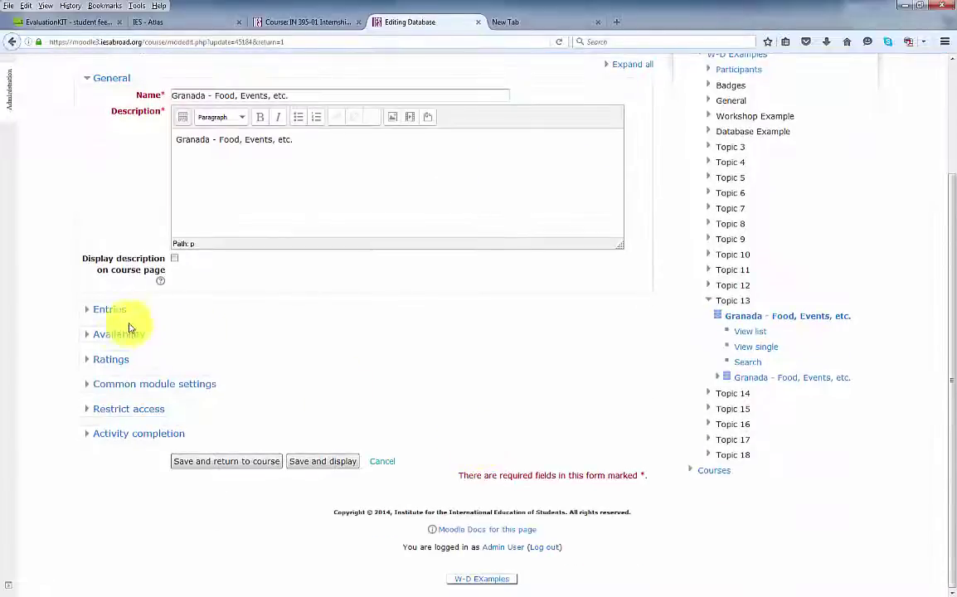
click(89, 361)
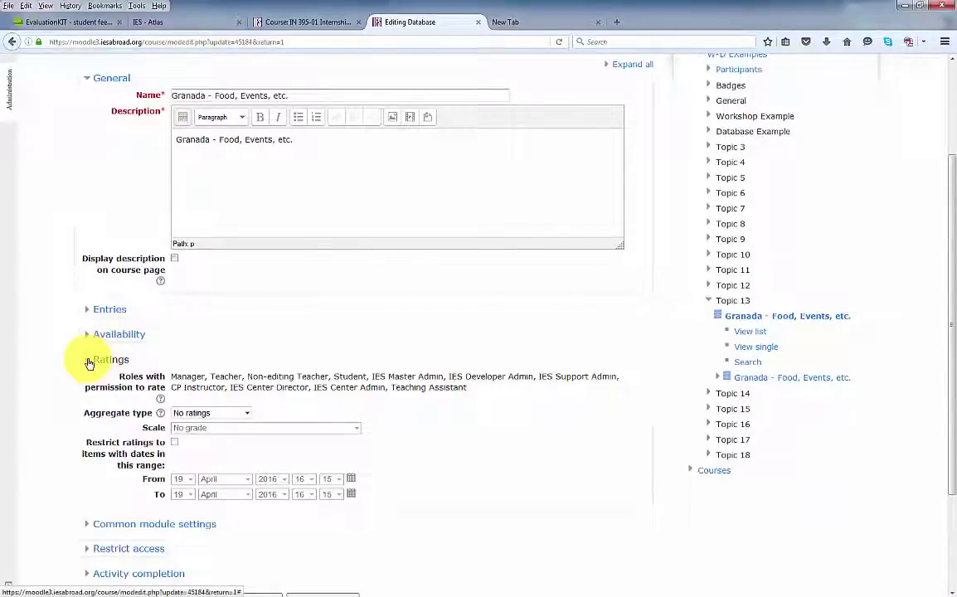
scroll(461, 477, down, 3)
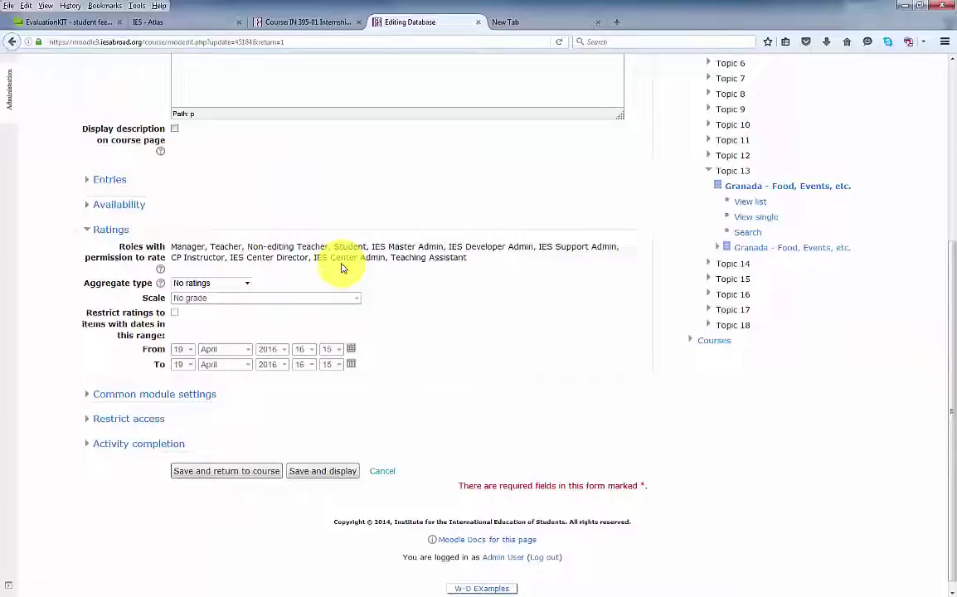
double_click(335, 247)
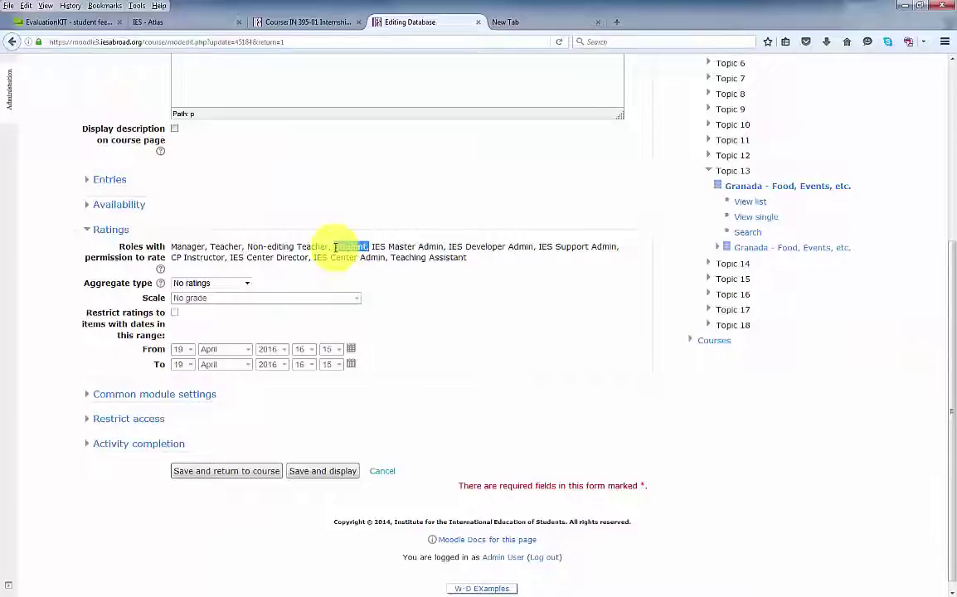
click(232, 283)
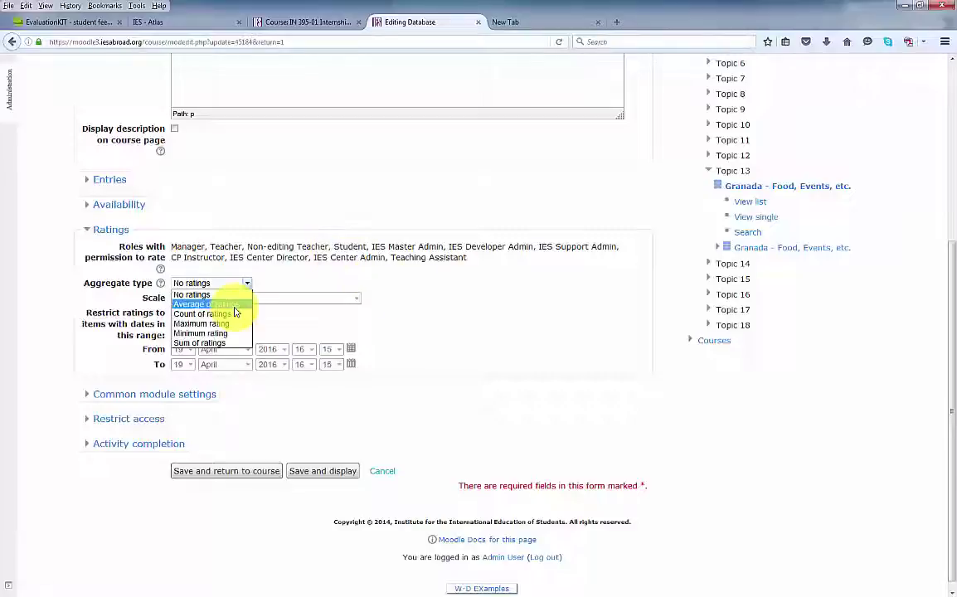
click(235, 306)
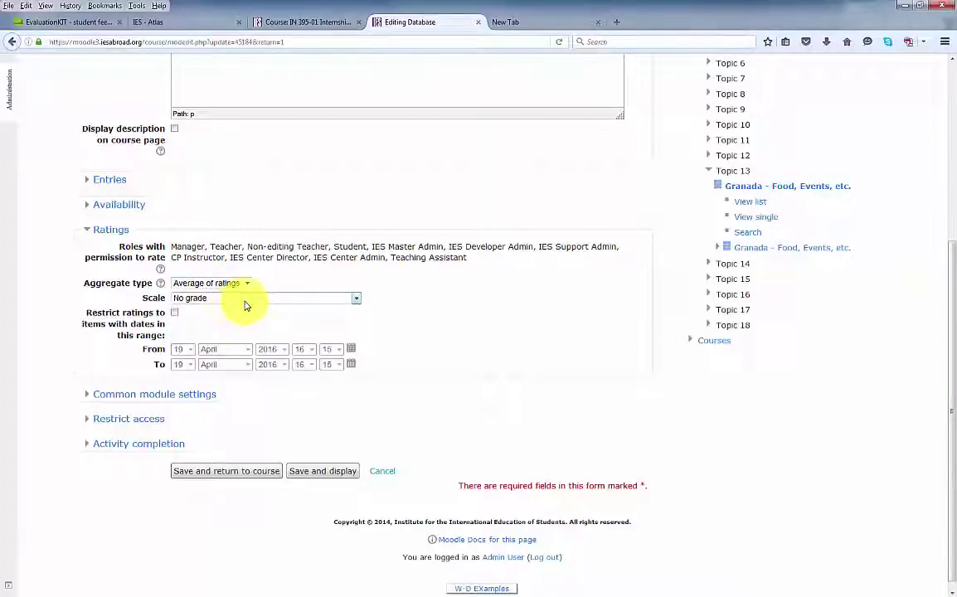
click(243, 300)
click(187, 391)
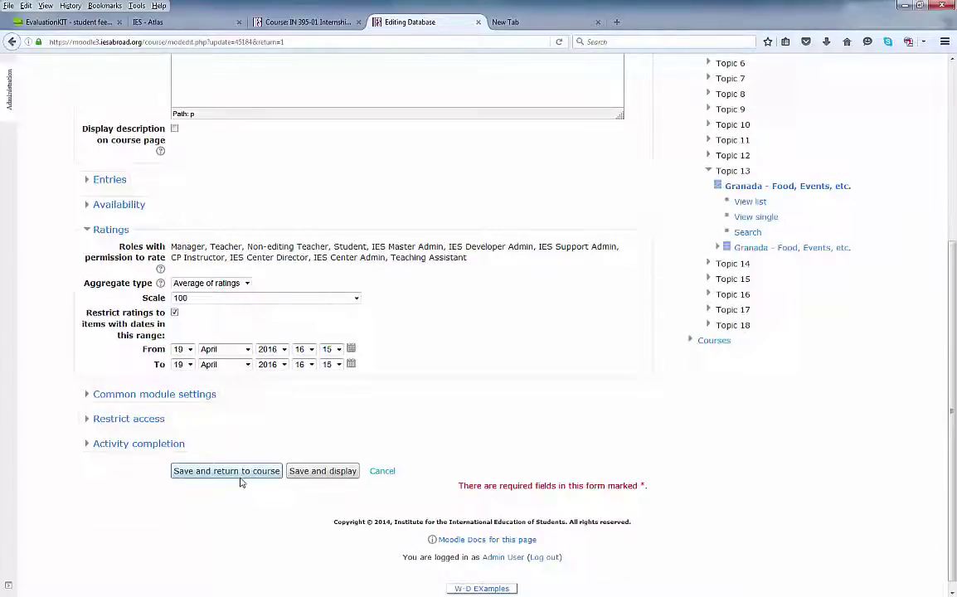
click(240, 471)
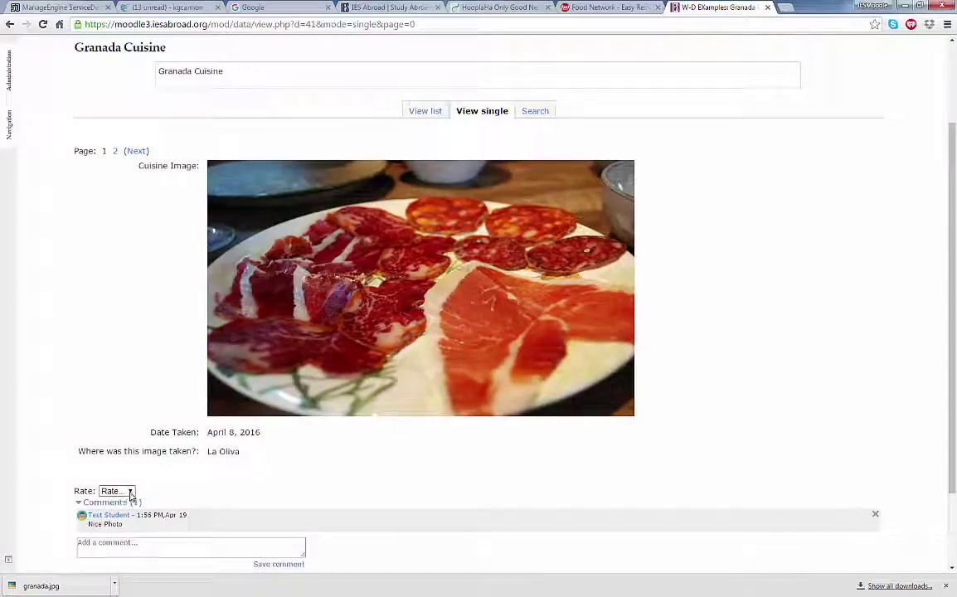
Rate the La Oliva cured-meat entry 85, view the next entry, and go back to the course page
click(130, 491)
scroll(117, 381, down, 10)
click(111, 372)
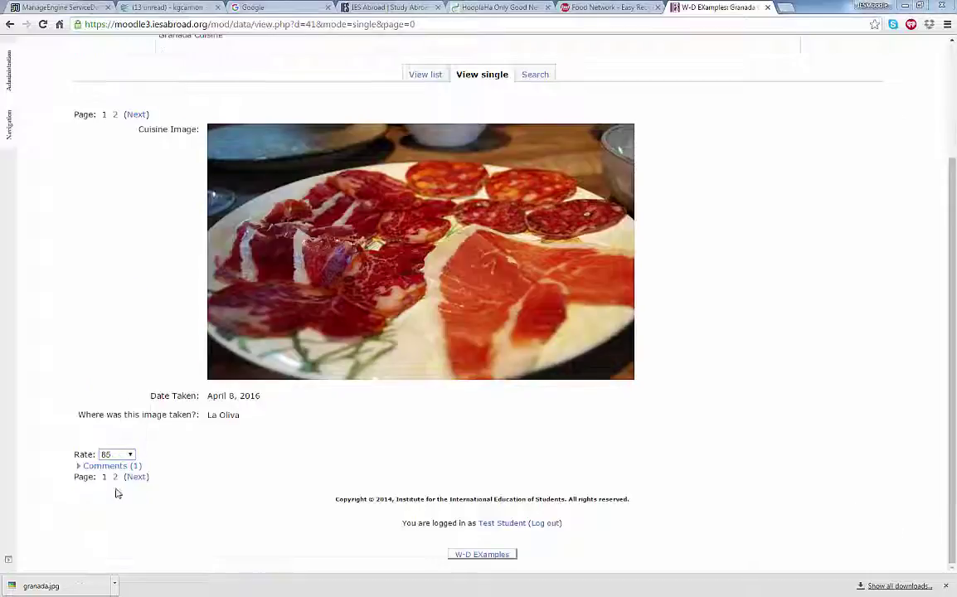
click(136, 480)
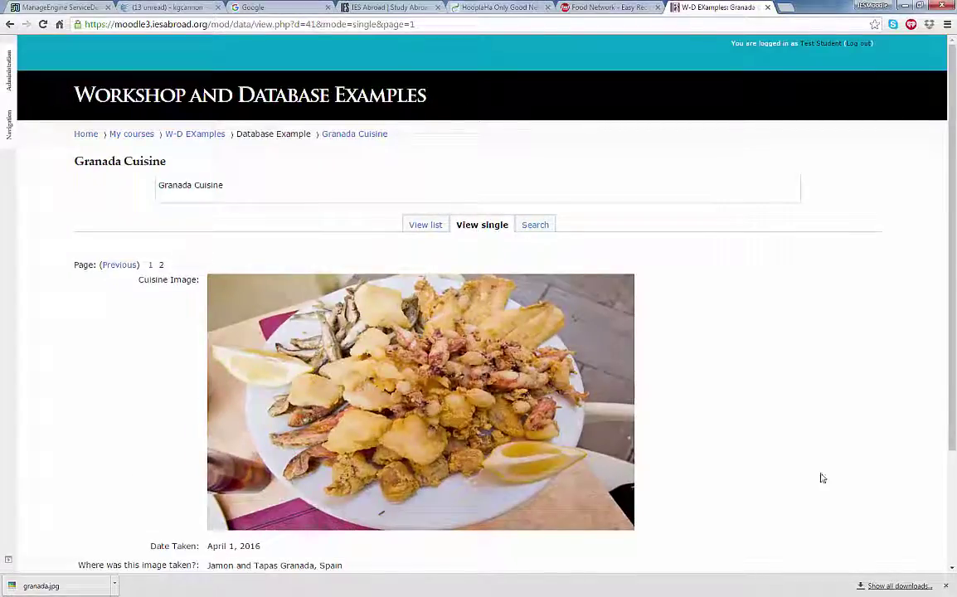
scroll(821, 478, down, 3)
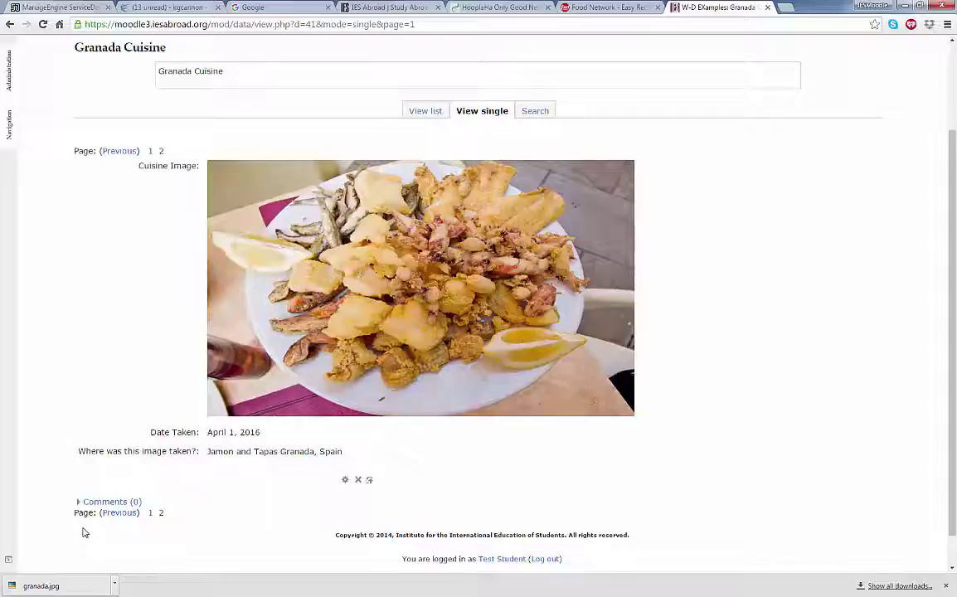
key(alt+Left)
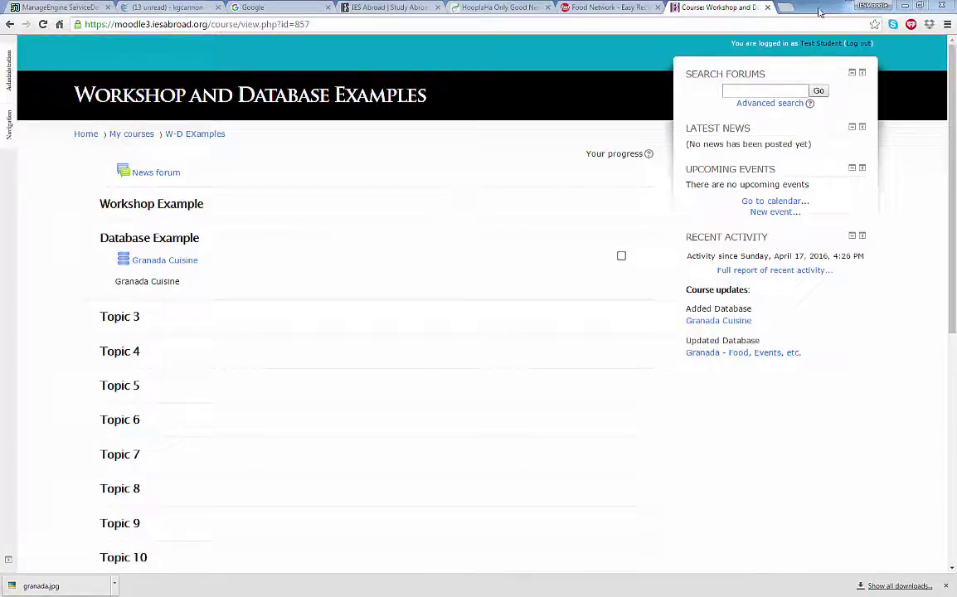
In the administrator's browser, open the course Grader report and scroll to the Granada Cuisine column
click(904, 5)
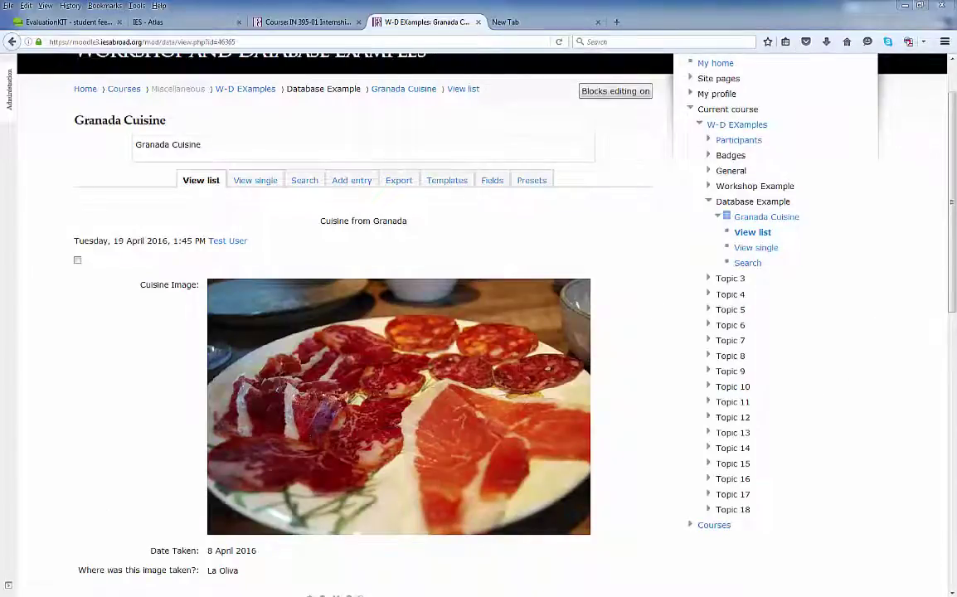
click(255, 89)
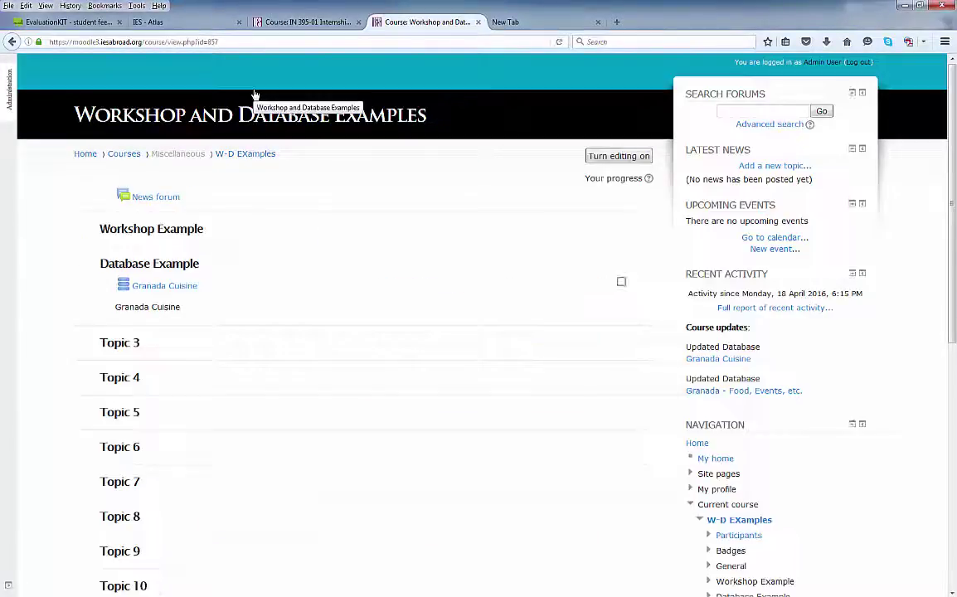
mouse_move(10, 95)
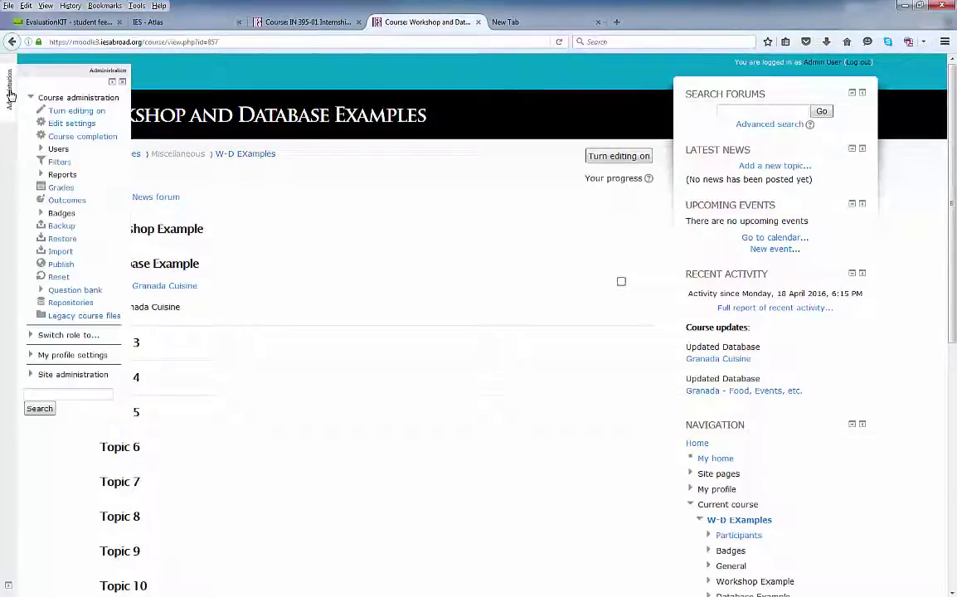
click(65, 191)
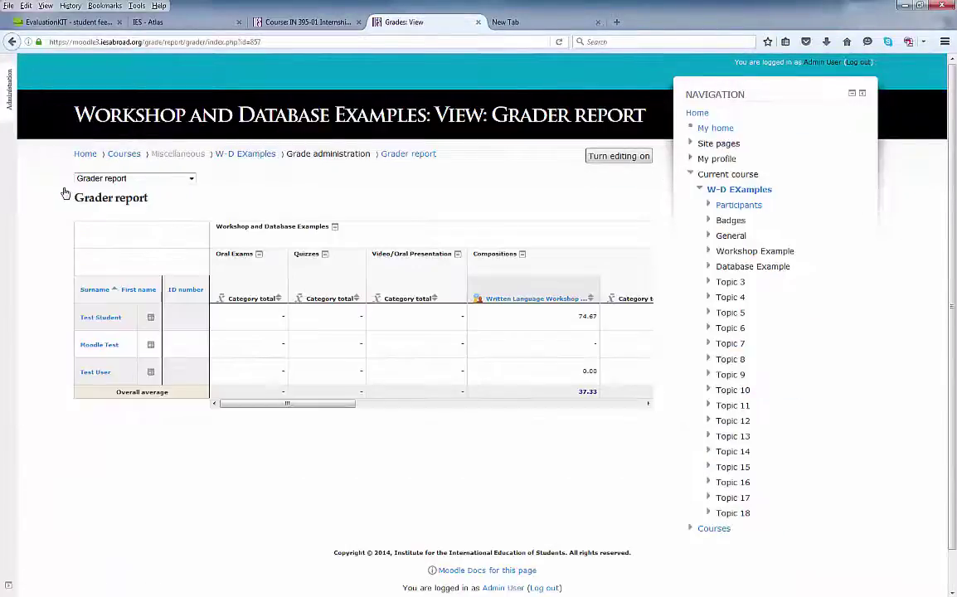
drag(332, 413, 470, 421)
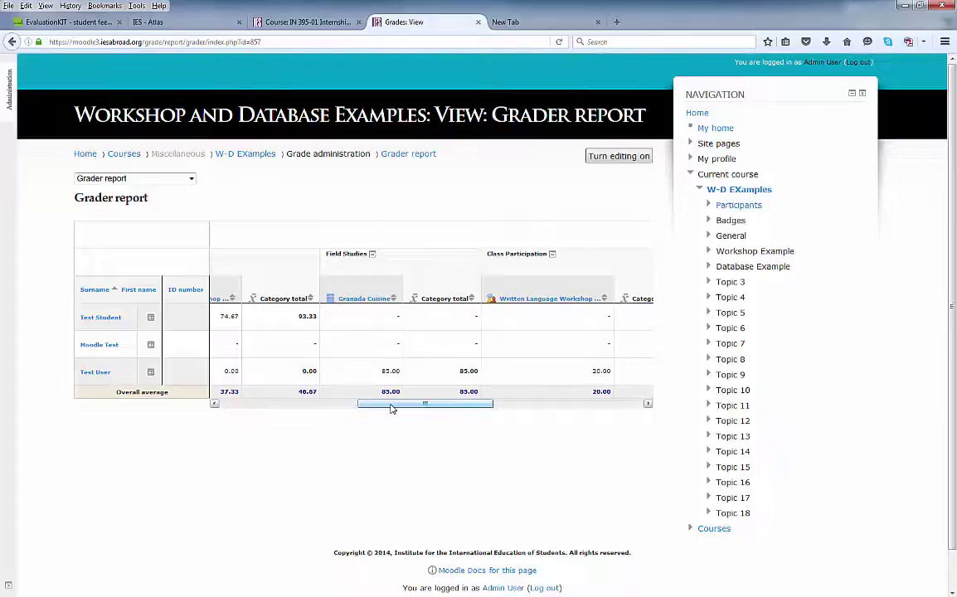